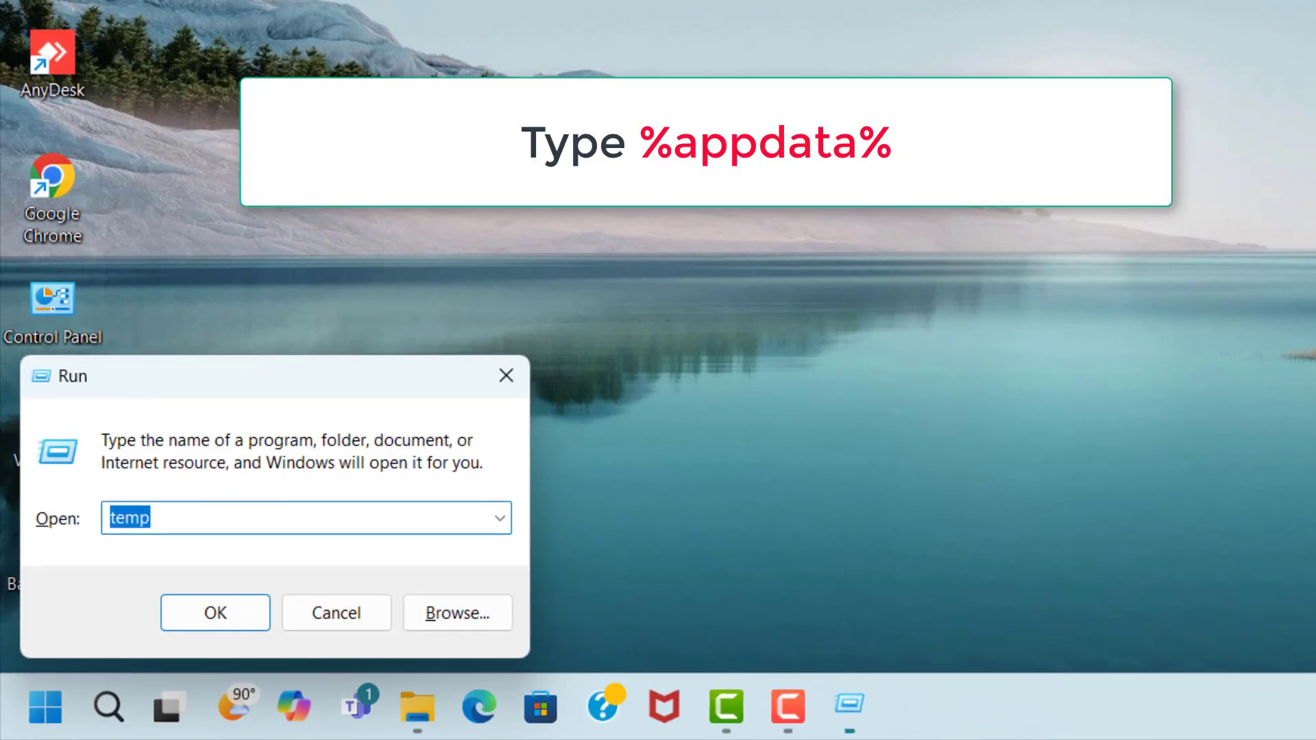
Step: Open the roaming application data folder by running %appdata%
{"action": "type", "text": "%app"}
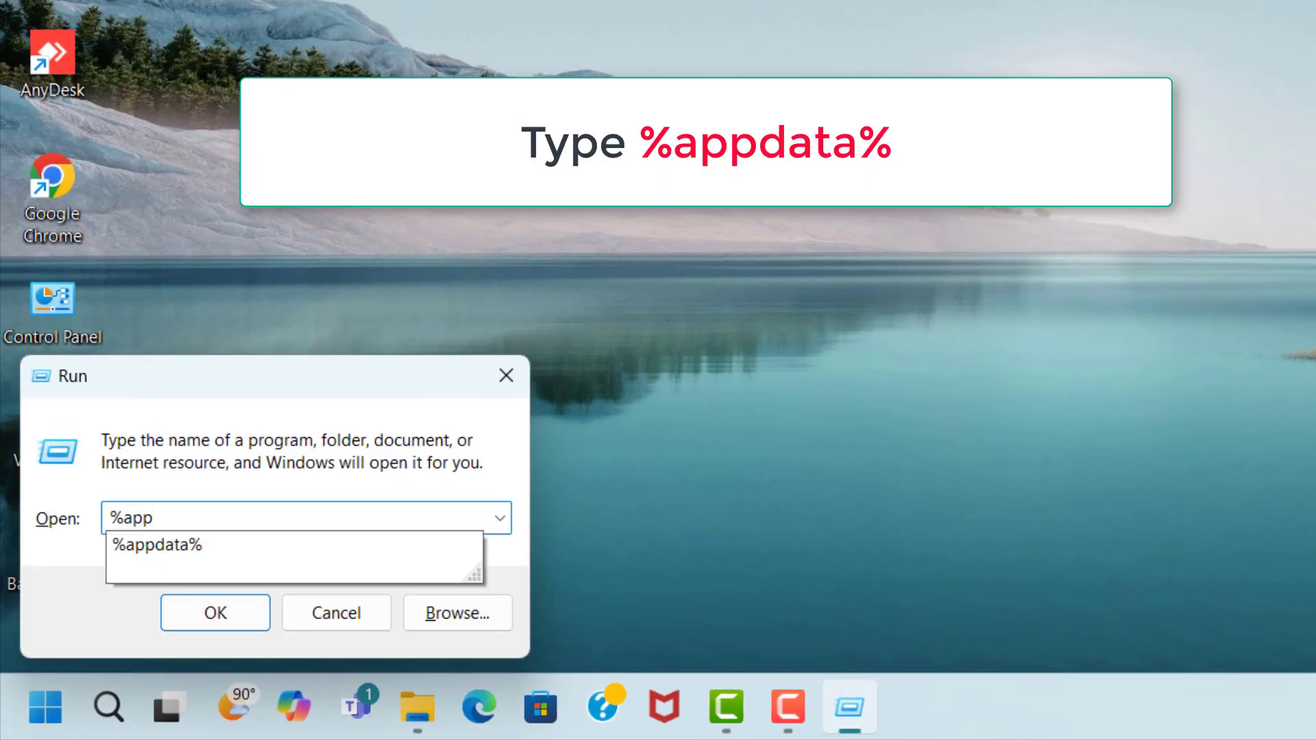
{"action": "type", "text": "data%"}
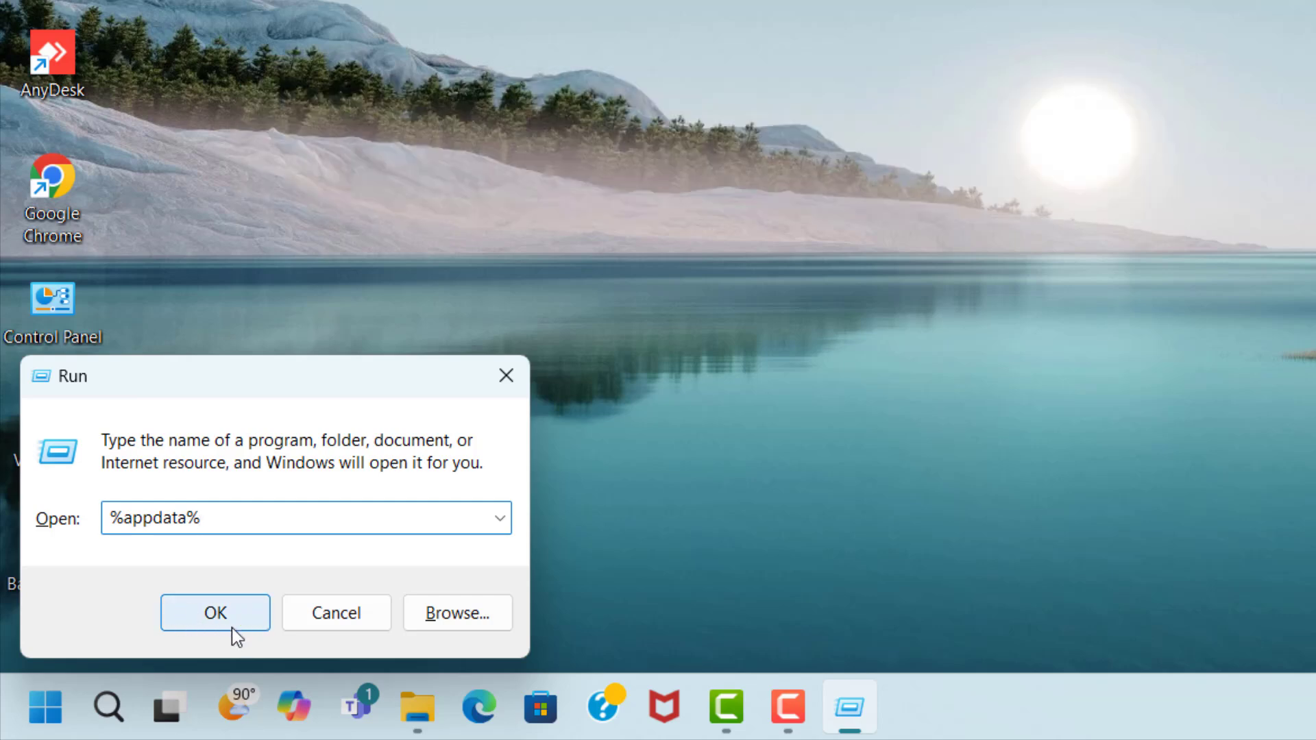
{"action": "left_click", "coordinate": [202, 619]}
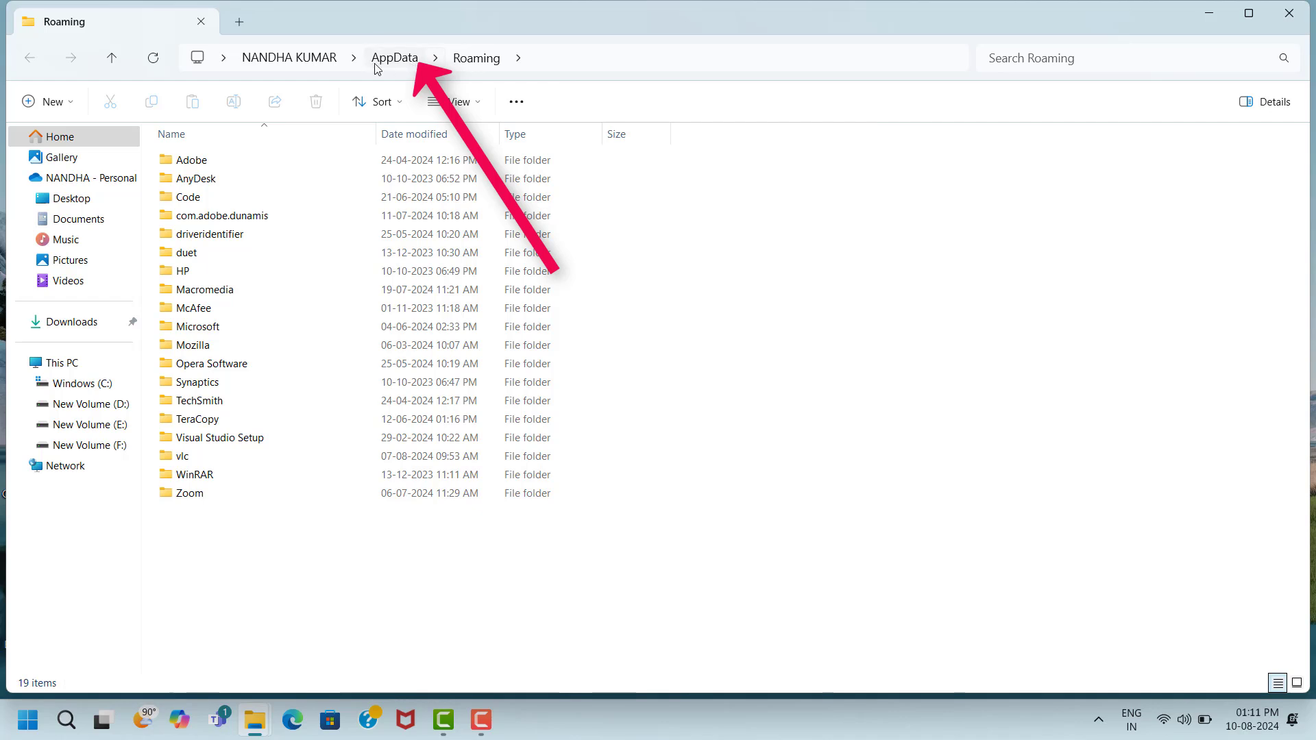
Step: Go up to the AppData folder and open its Local\Temp subfolder
{"action": "left_click", "coordinate": [418, 66]}
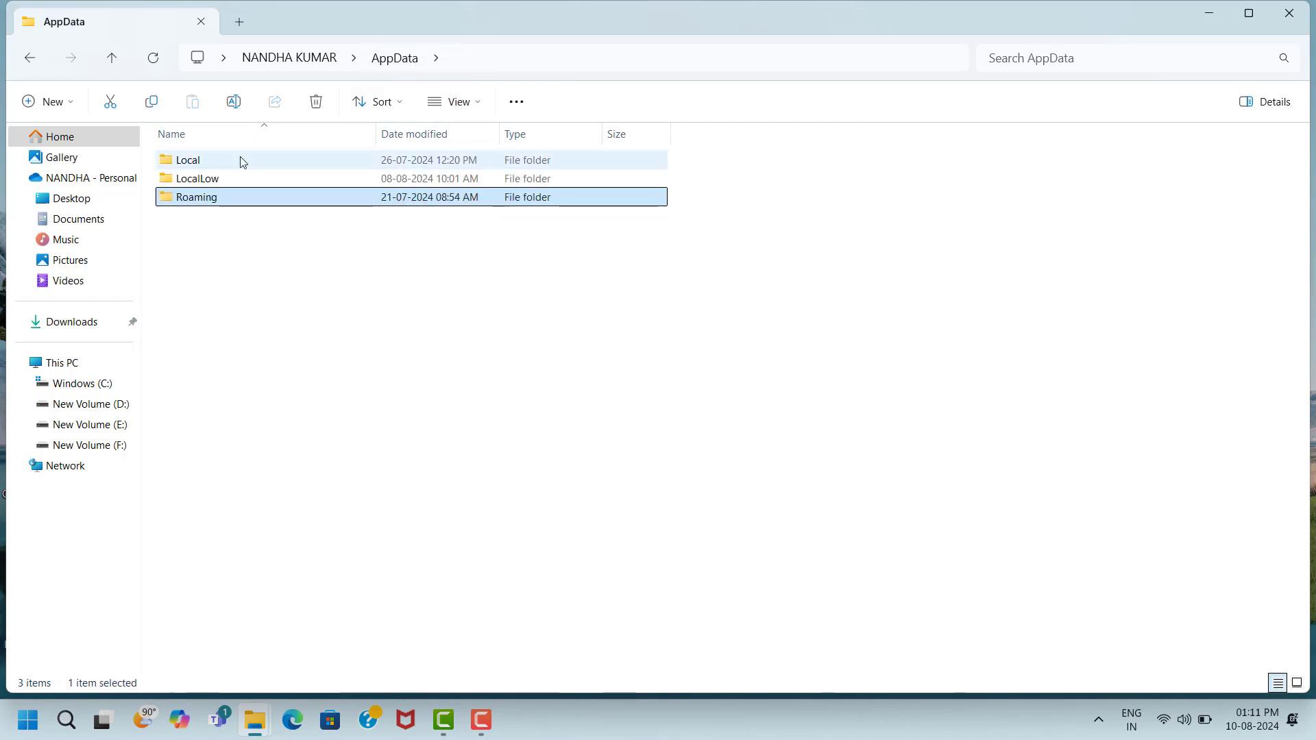
{"action": "left_click", "coordinate": [170, 162]}
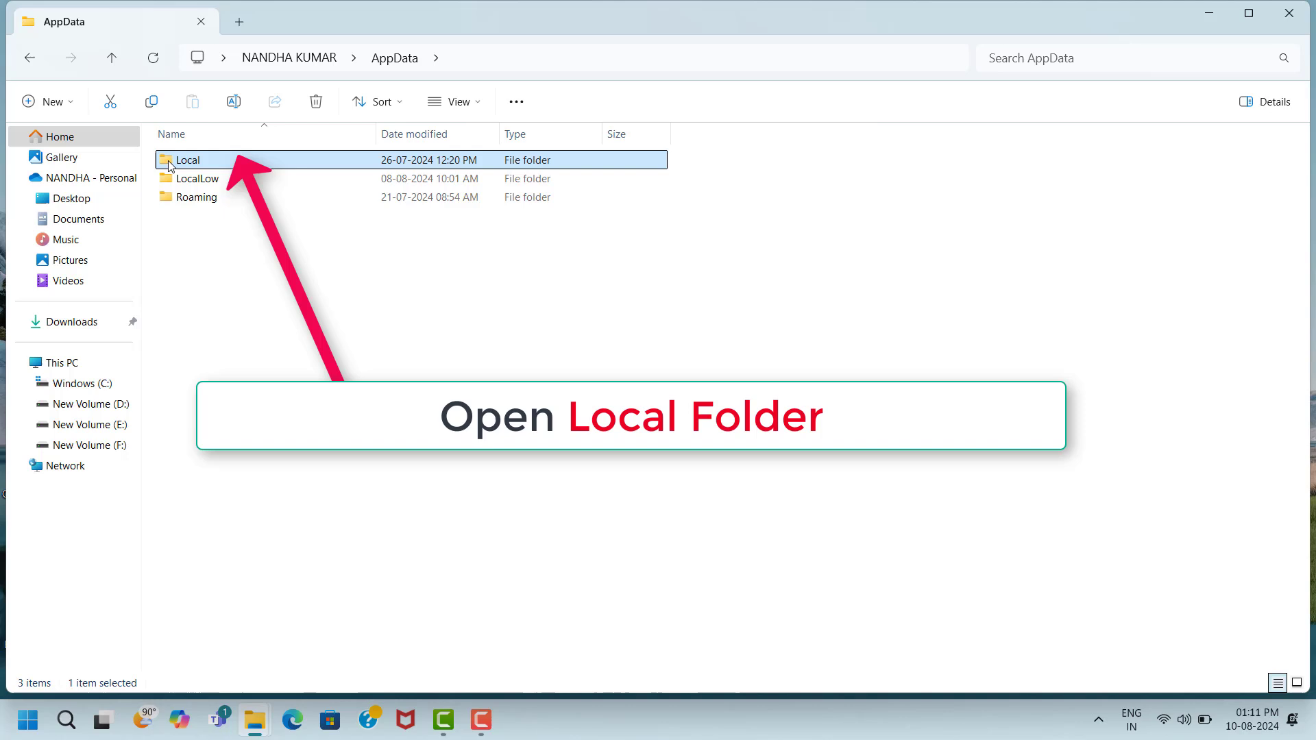
{"action": "double_click", "coordinate": [221, 165]}
{"action": "scroll", "coordinate": [221, 586], "scroll_direction": "down", "scroll_amount": 2}
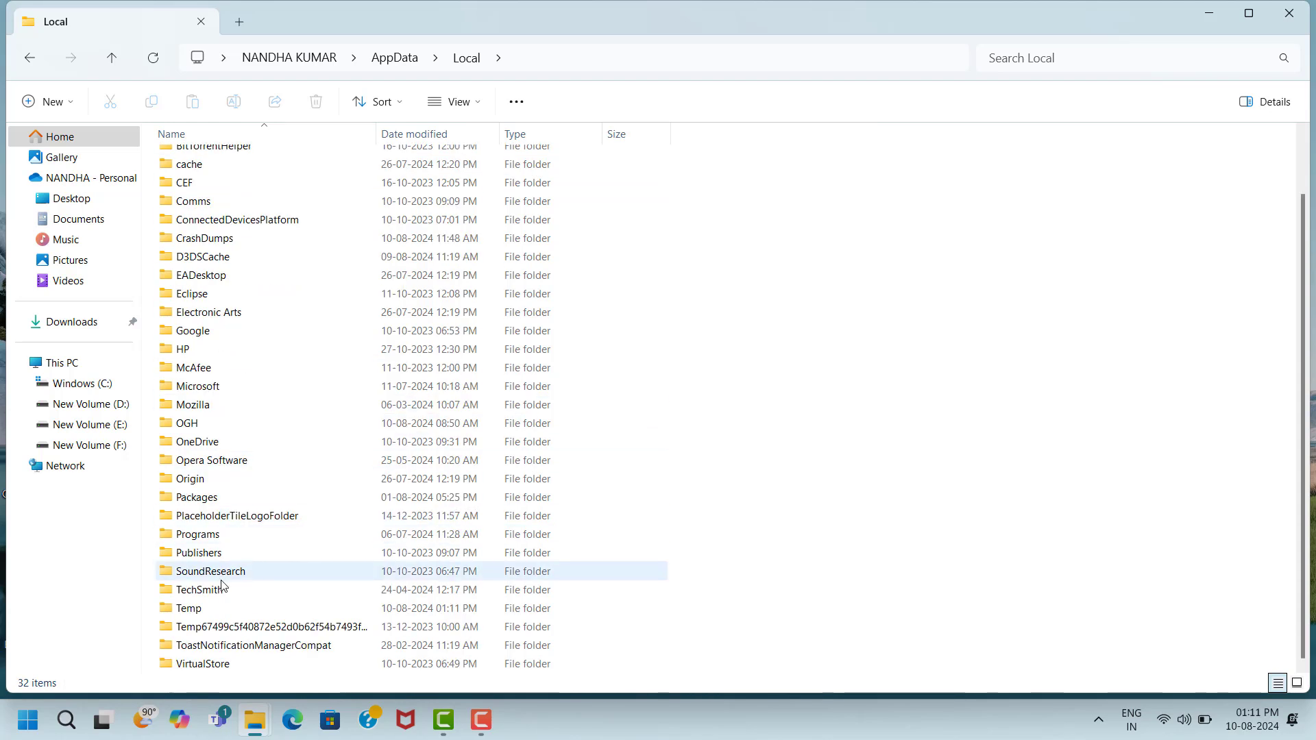
{"action": "left_click", "coordinate": [174, 608]}
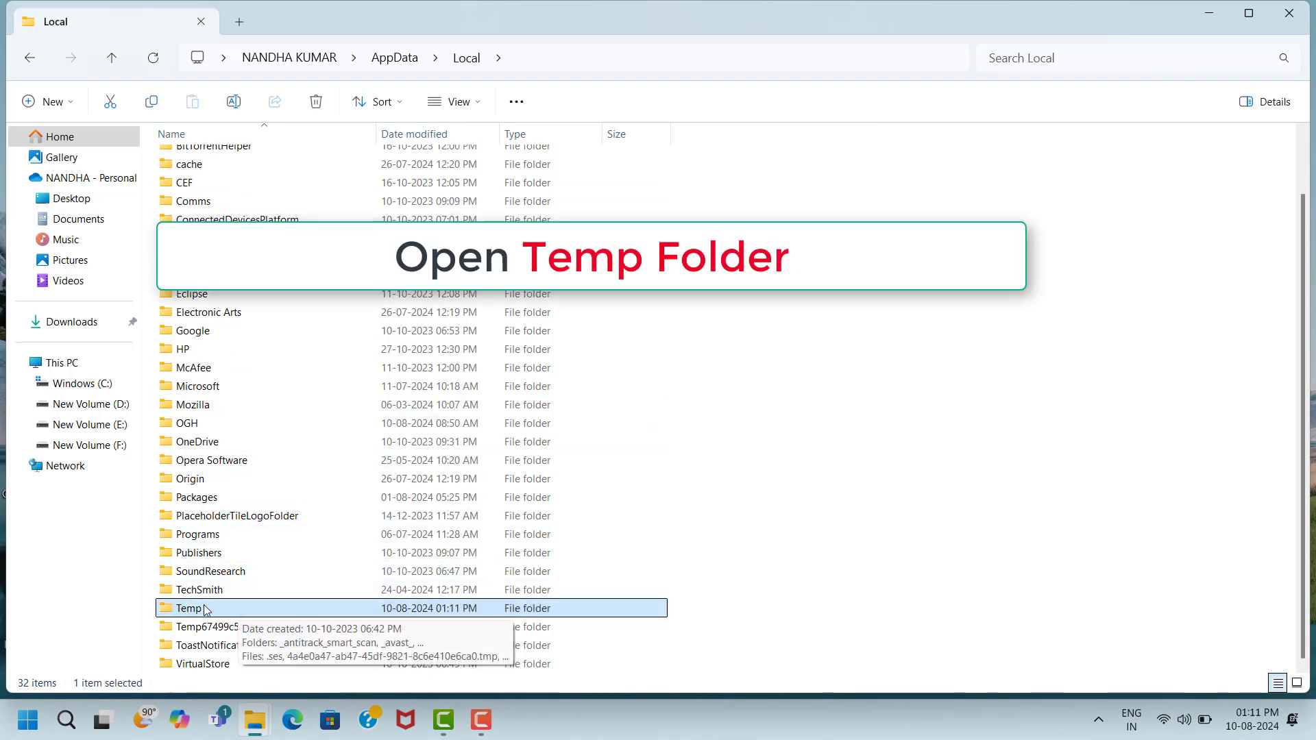
{"action": "double_click", "coordinate": [232, 612]}
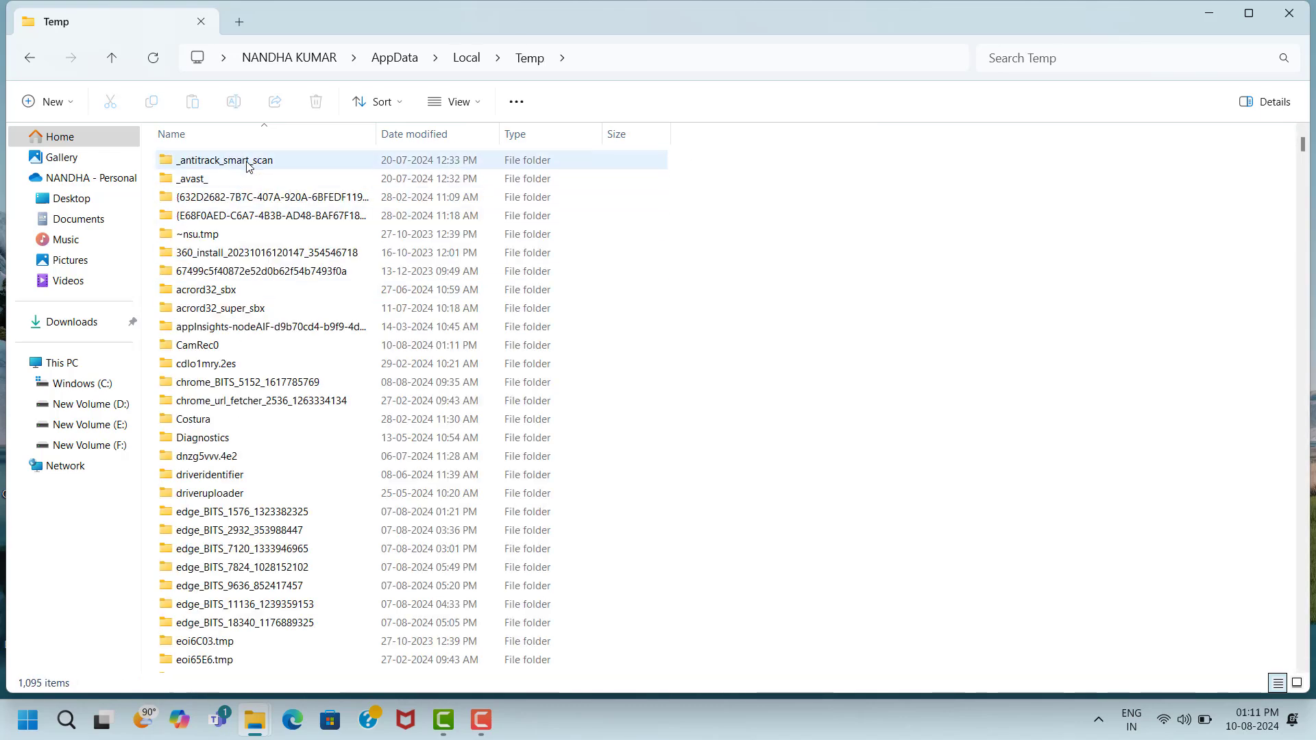
Step: Select all files and folders in the AppData Local Temp folder for deletion
{"action": "left_click", "coordinate": [247, 163]}
{"action": "key", "text": "ctrl+a"}
{"action": "right_click", "coordinate": [246, 162]}
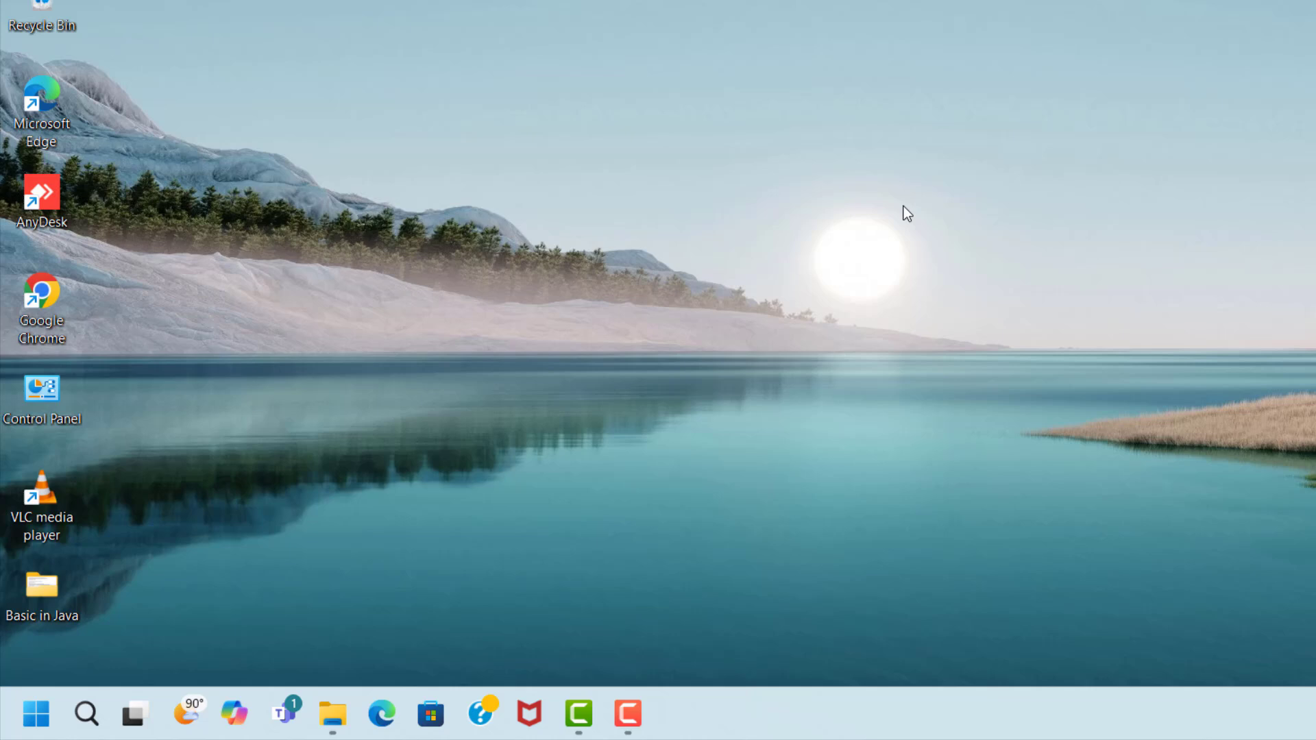
Step: Open the Windows Temp folder by running temp
{"action": "key", "text": "super+r"}
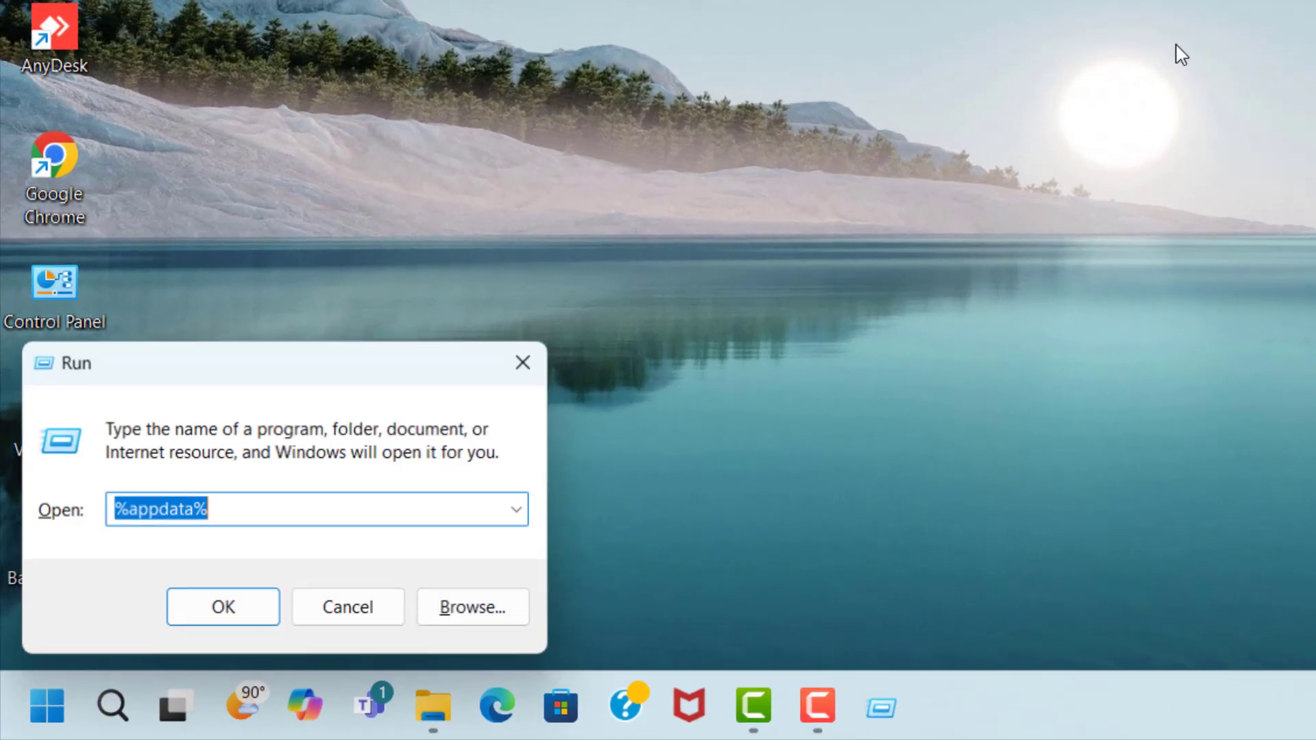
{"action": "type", "text": "temp"}
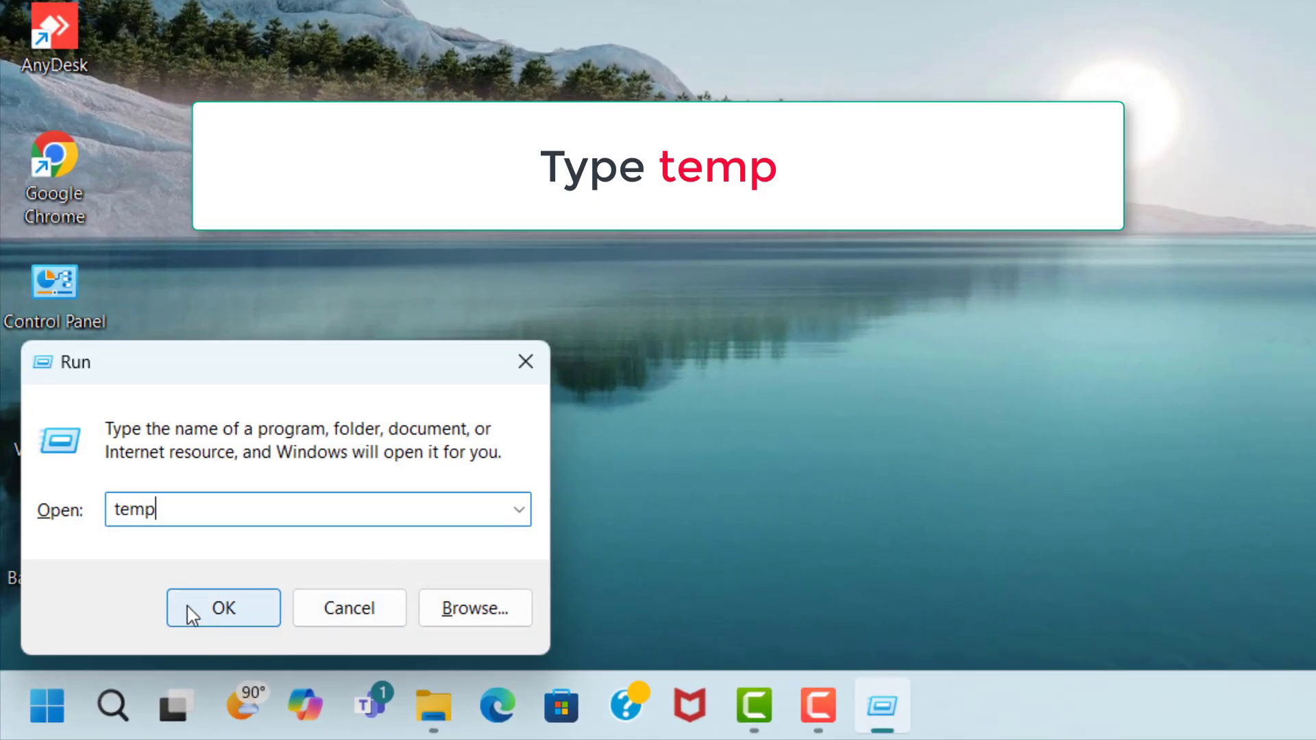
{"action": "left_click", "coordinate": [261, 617]}
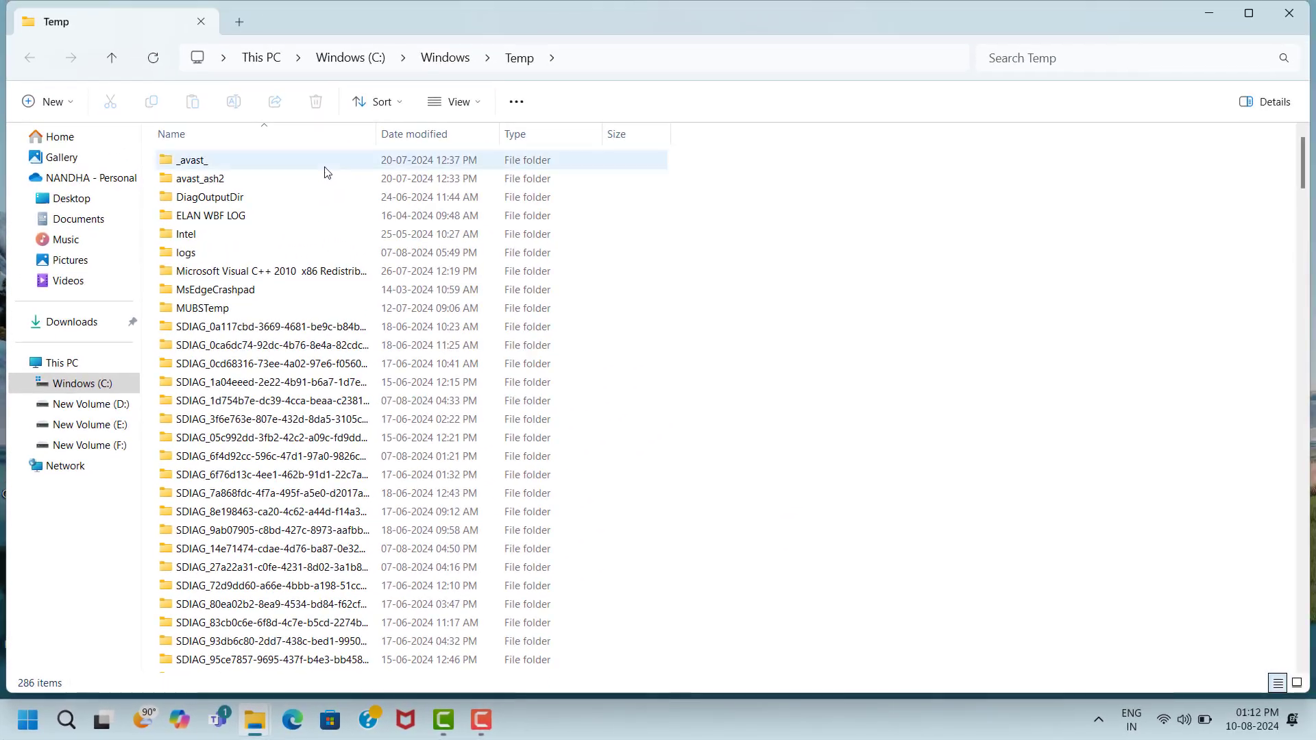
Step: Select all files and folders in the Windows Temp folder for deletion
{"action": "left_click", "coordinate": [325, 164]}
{"action": "key", "text": "ctrl+a"}
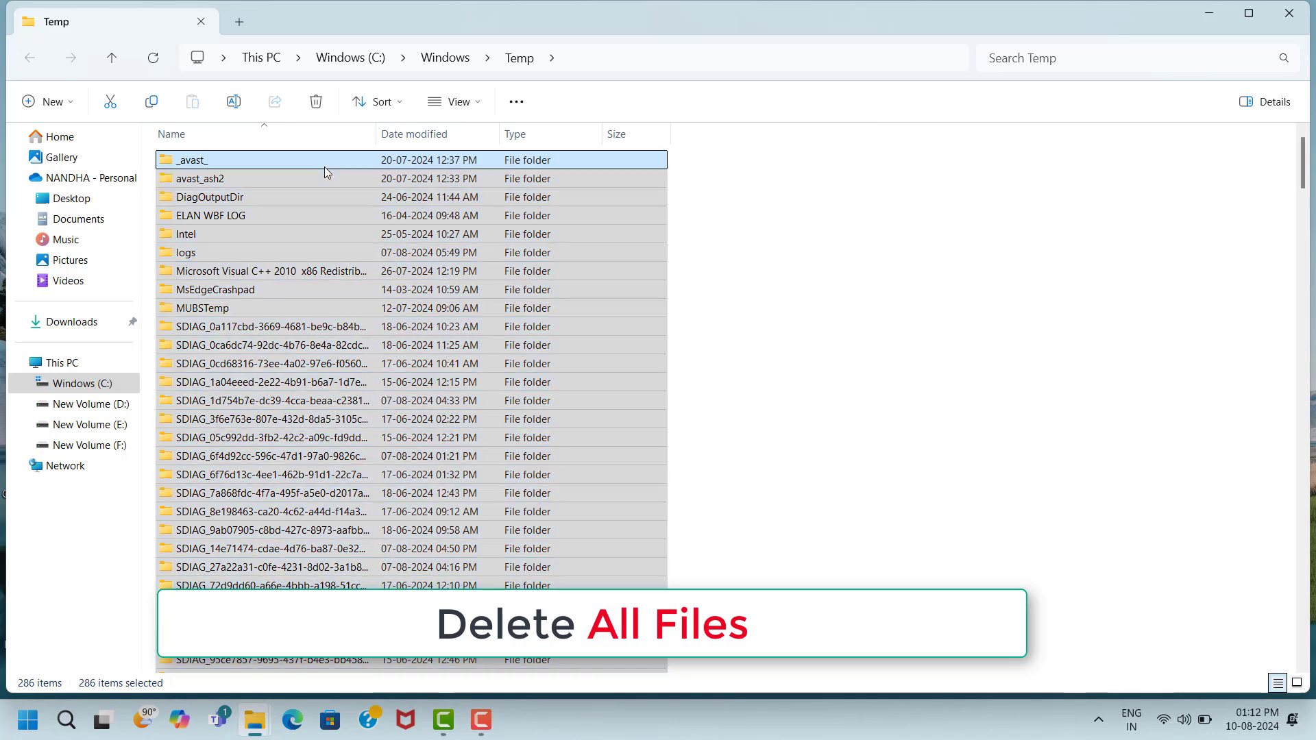
{"action": "right_click", "coordinate": [325, 169]}
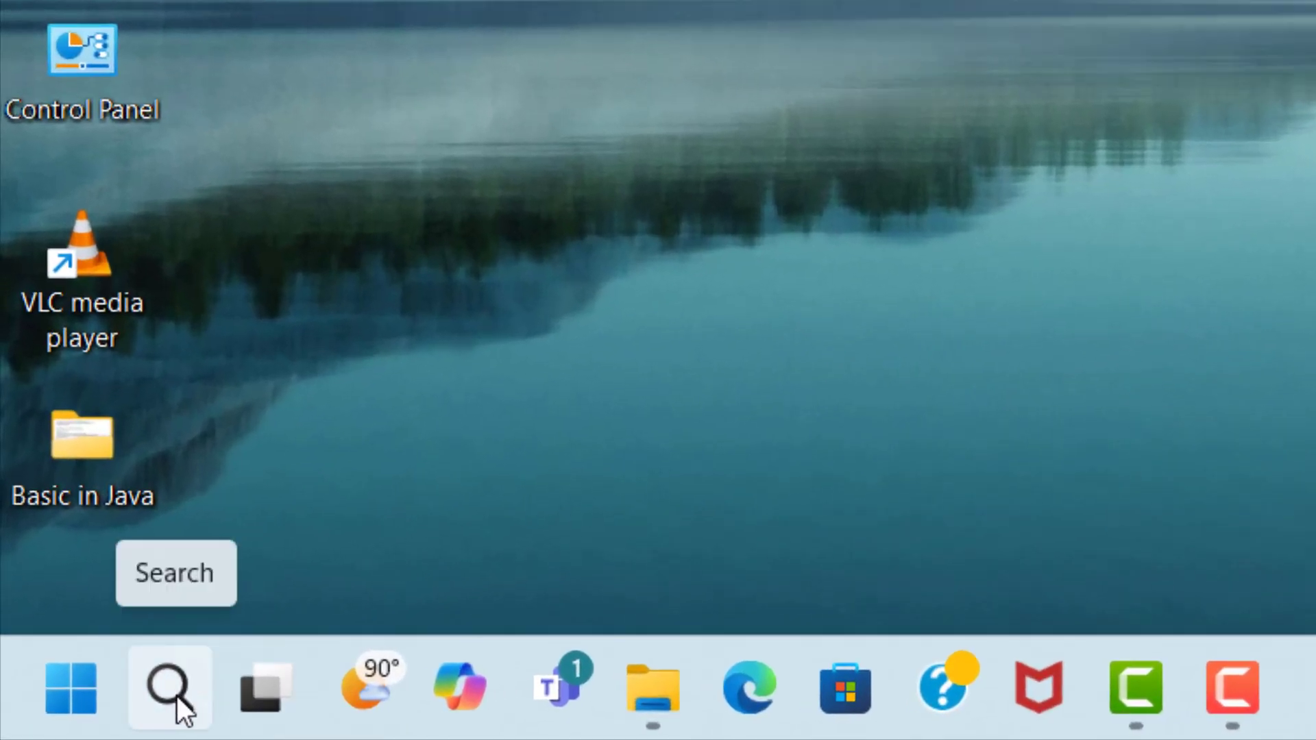
Step: Find the Check for updates system setting through Windows search and start a check for Windows updates
{"action": "left_click", "coordinate": [177, 696]}
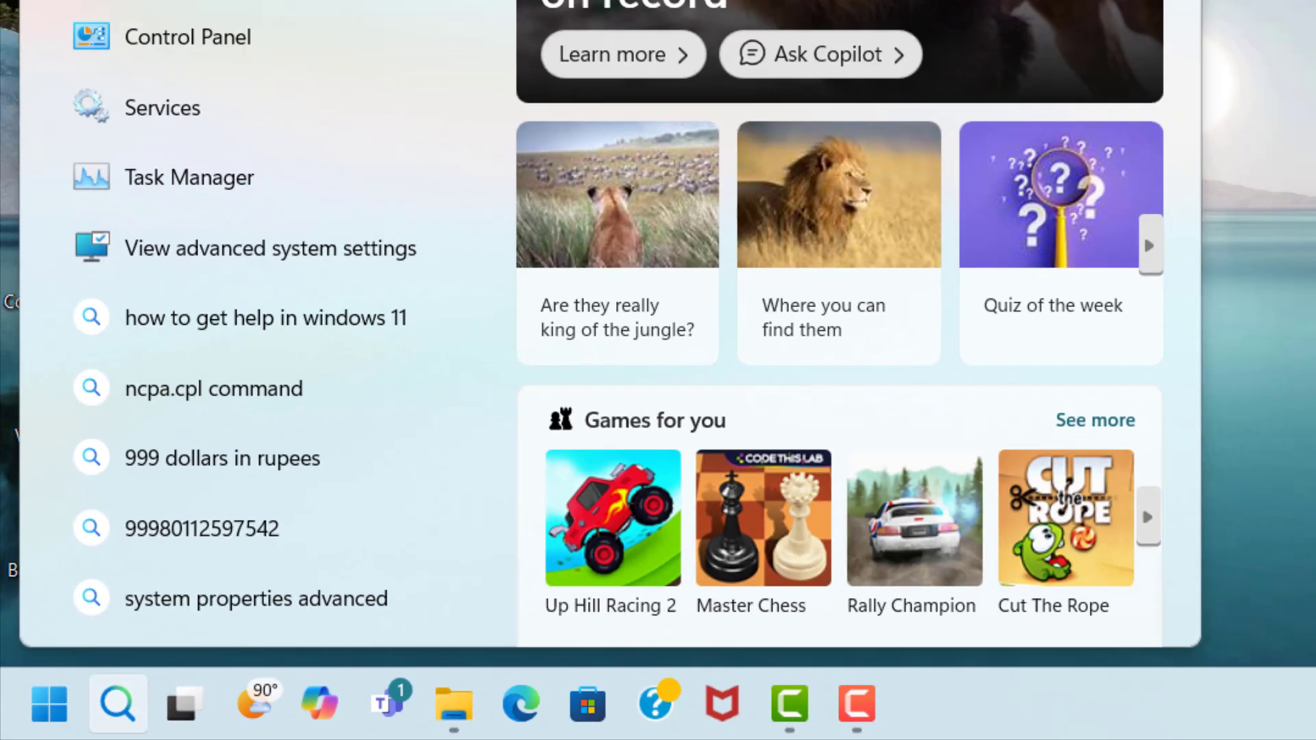
{"action": "type", "text": "che"}
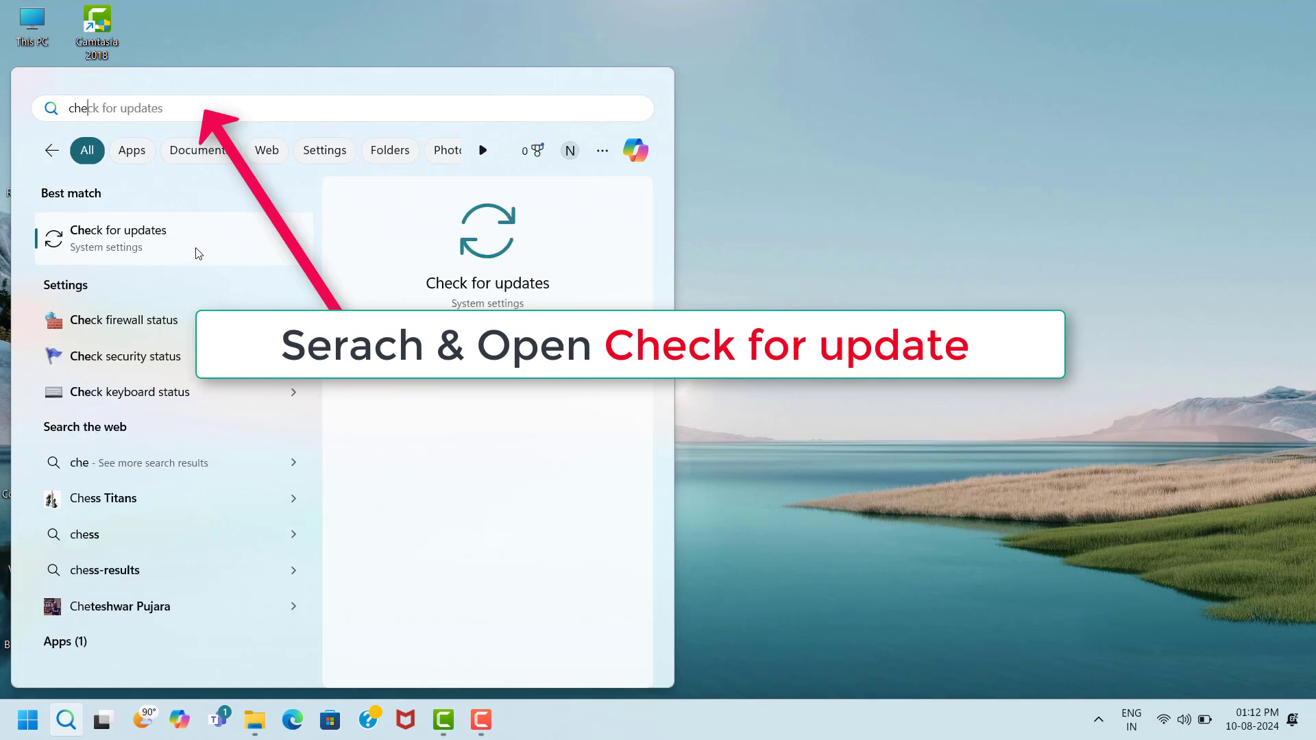
{"action": "left_click", "coordinate": [217, 251]}
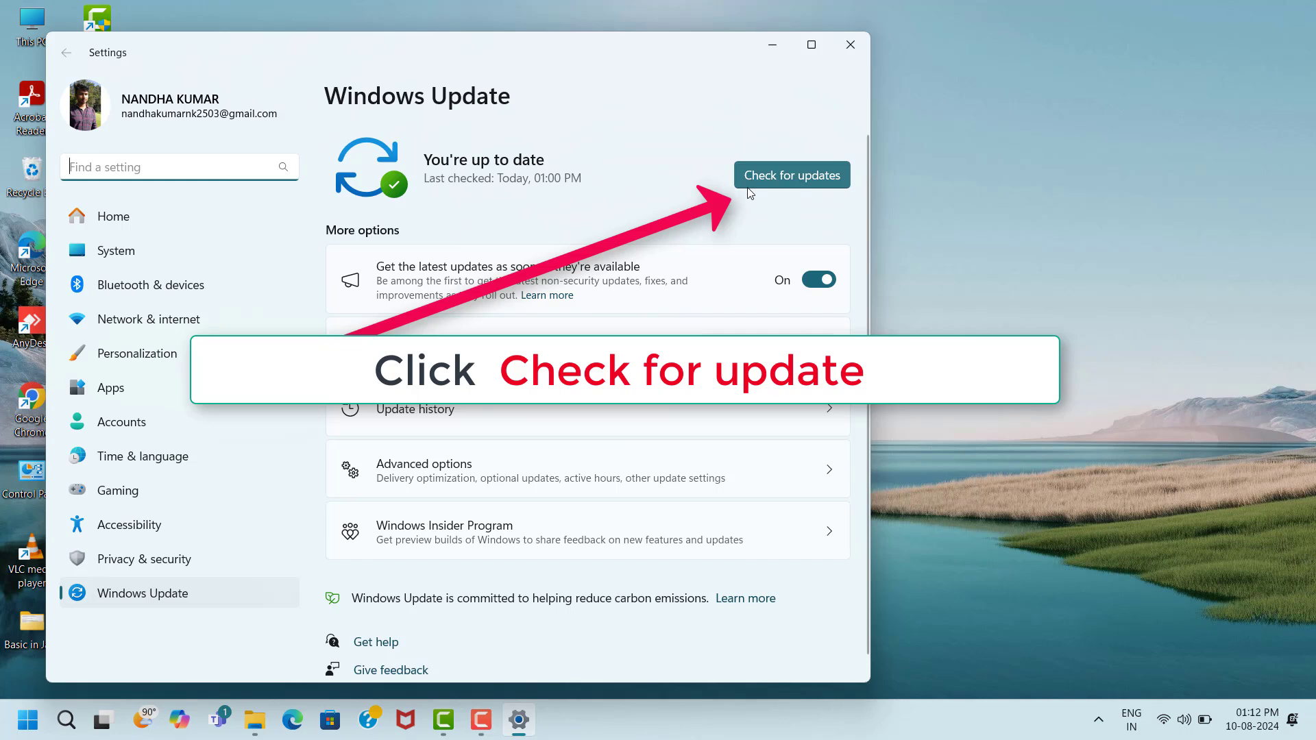
{"action": "left_click", "coordinate": [795, 179]}
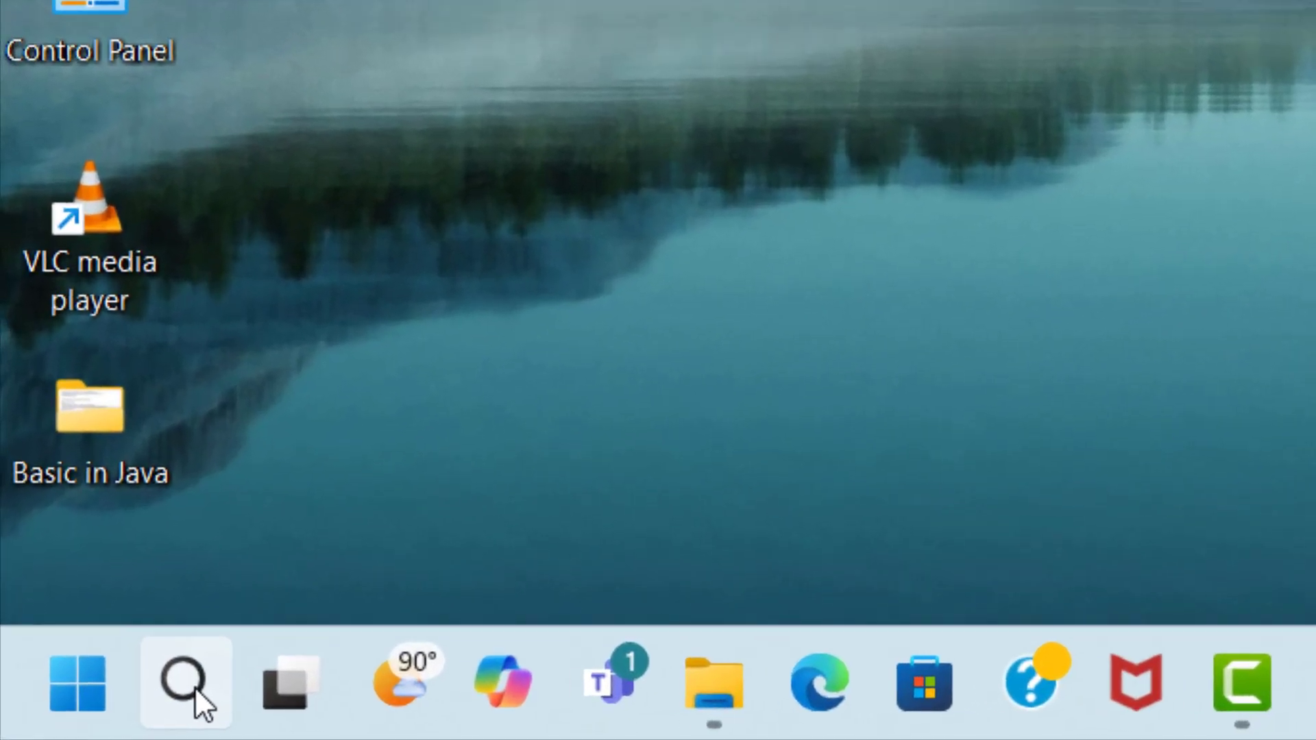
Step: Find Game Mode settings through Windows search and turn Game Mode on
{"action": "left_click", "coordinate": [194, 685]}
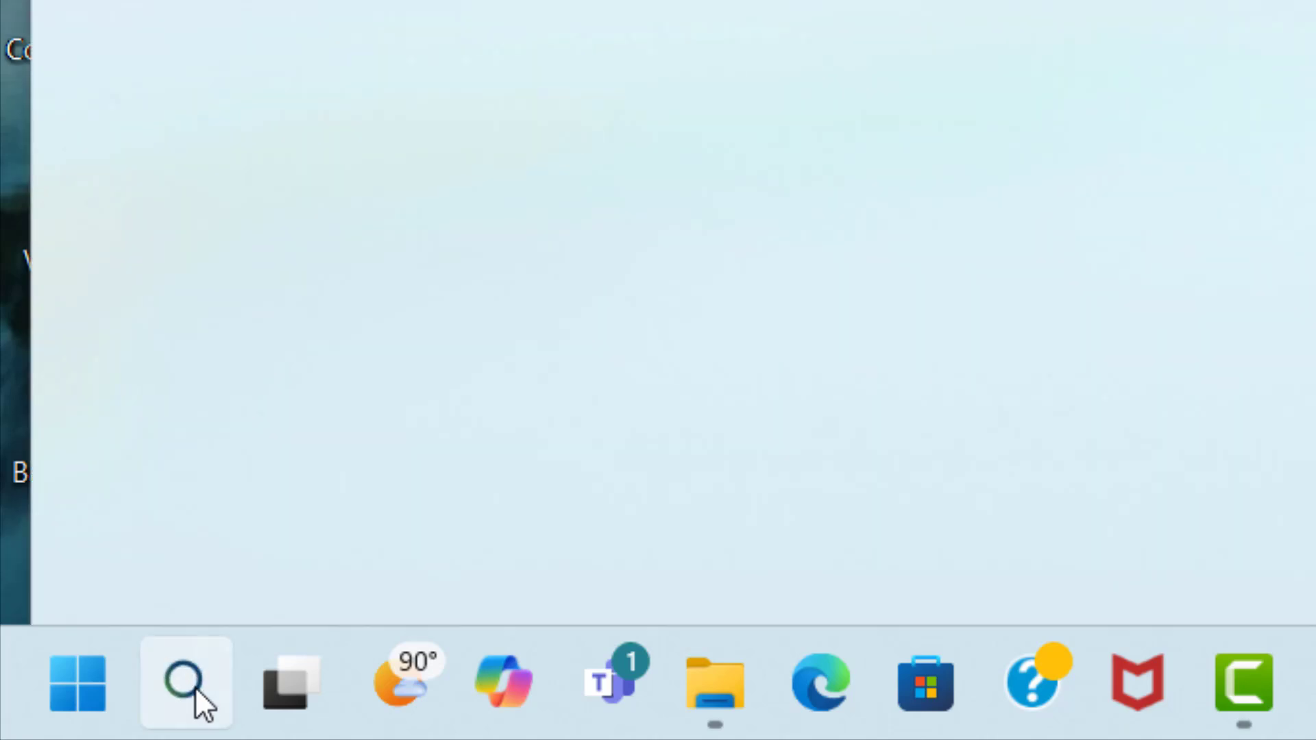
{"action": "type", "text": "game m"}
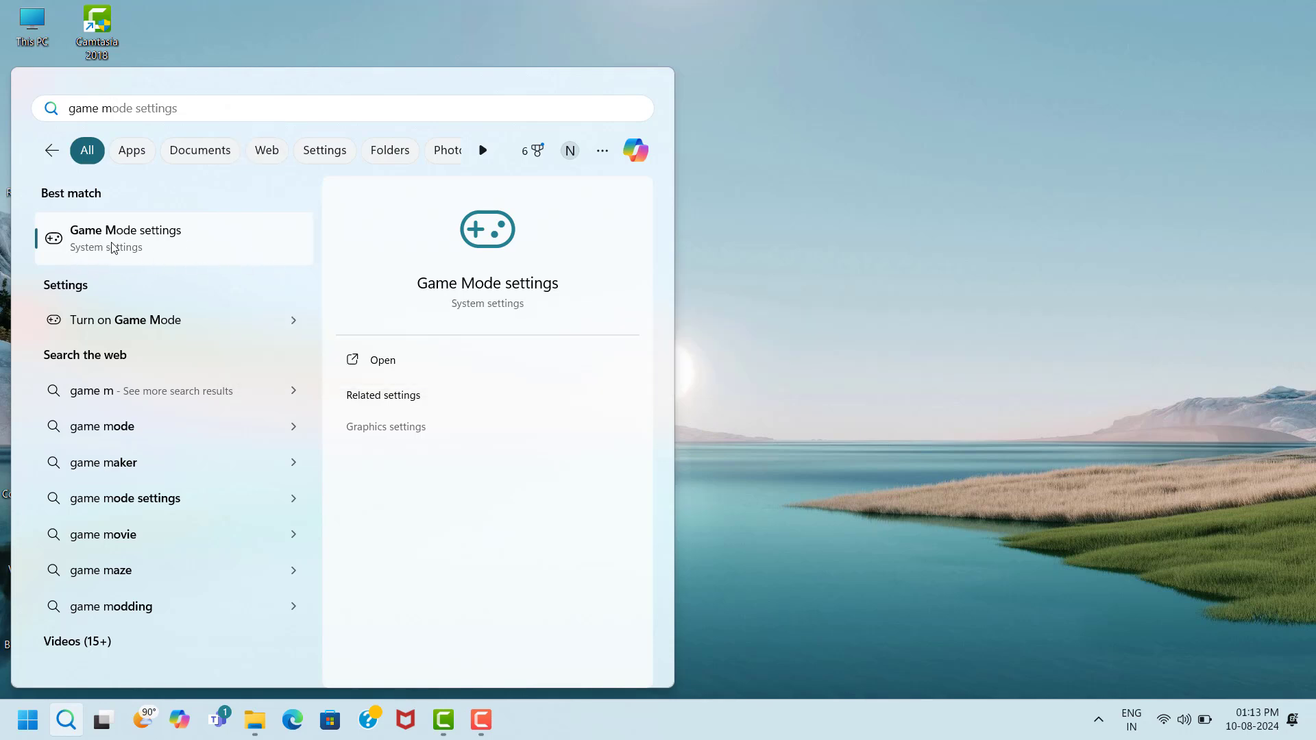
{"action": "left_click", "coordinate": [224, 248]}
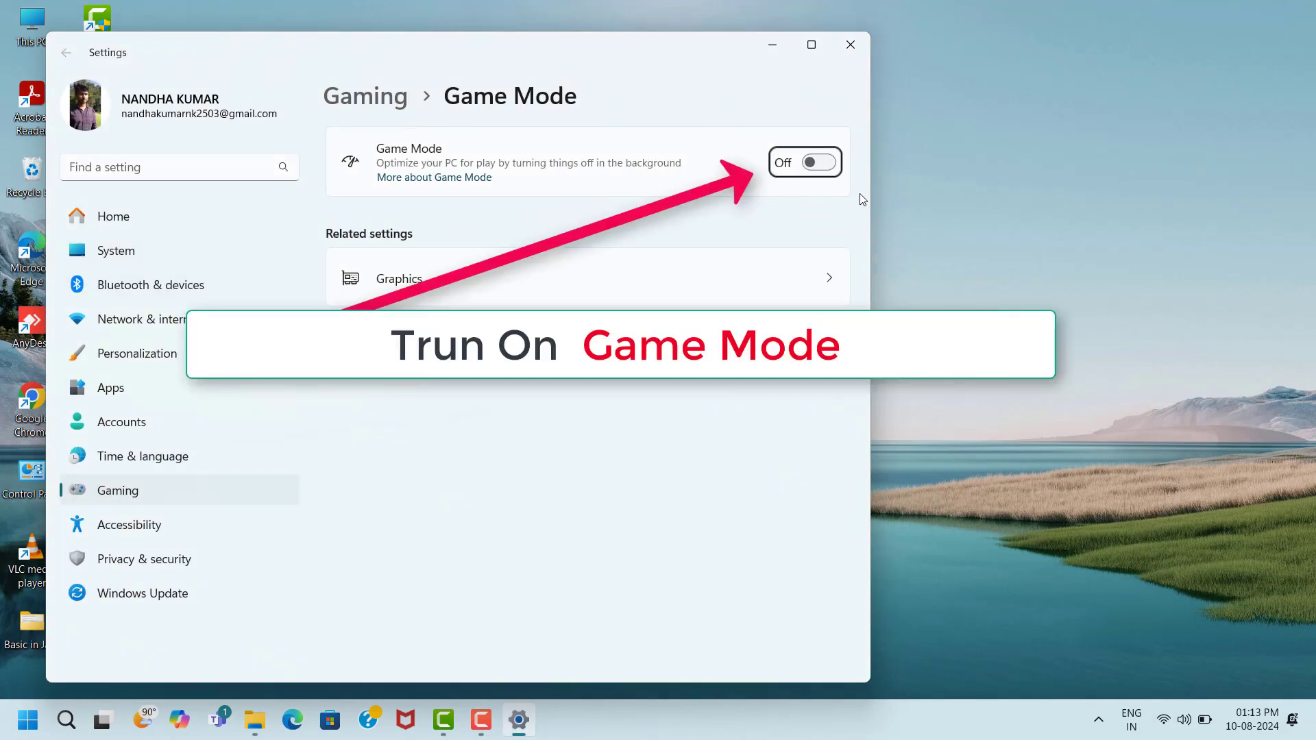
{"action": "left_click", "coordinate": [831, 163]}
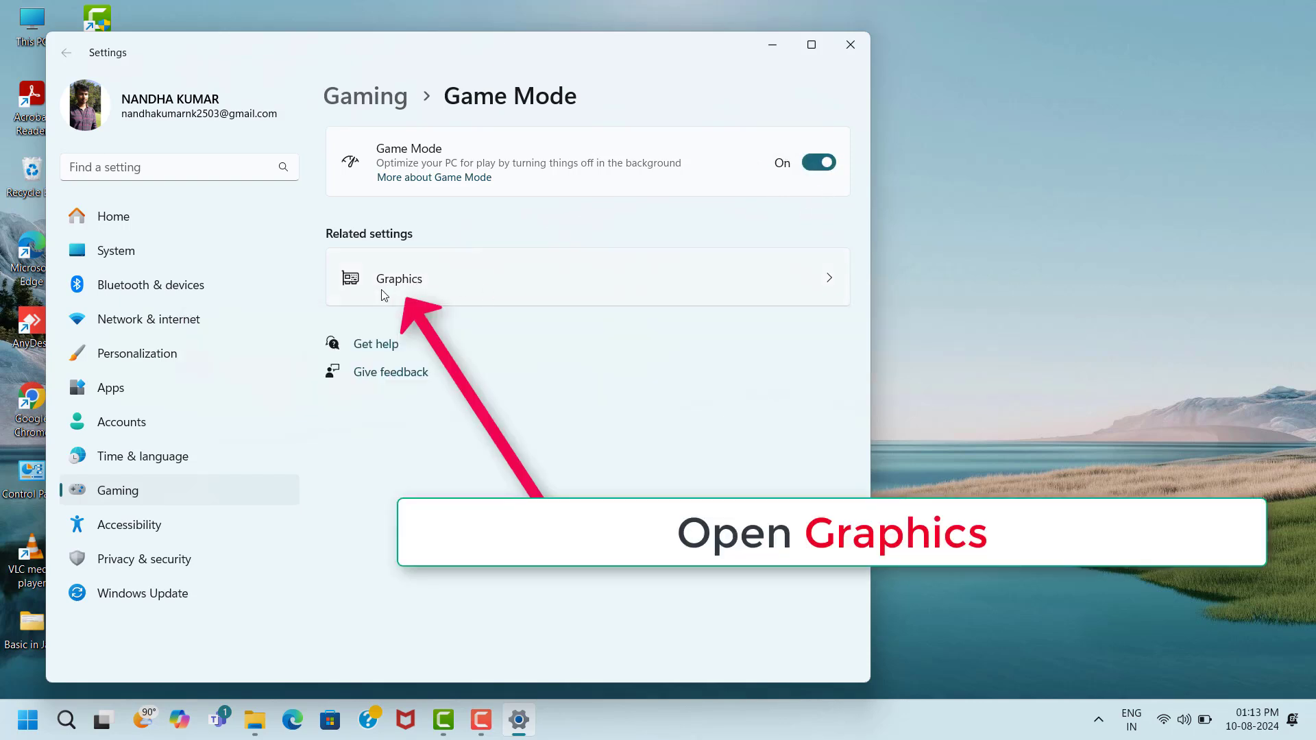
Step: Turn on Optimizations for windowed games in the default graphics settings, and close Settings
{"action": "left_click", "coordinate": [553, 286]}
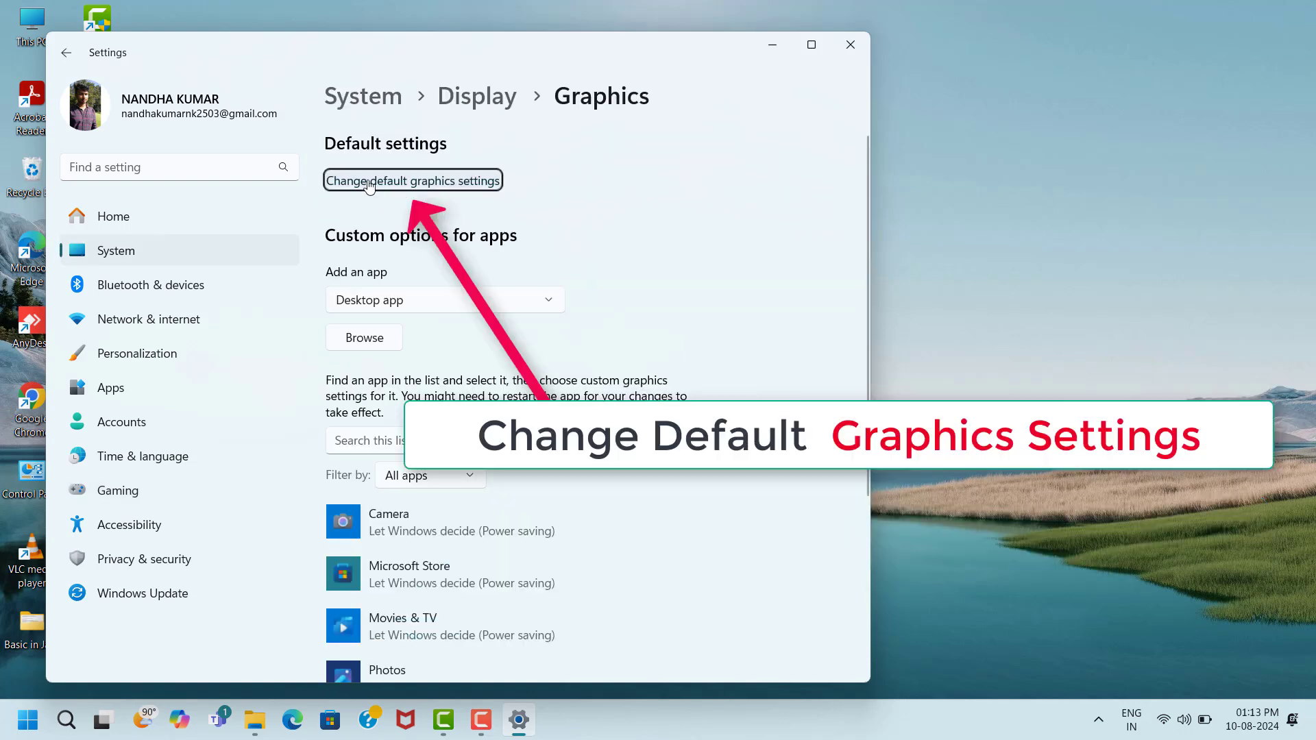
{"action": "left_click", "coordinate": [458, 187]}
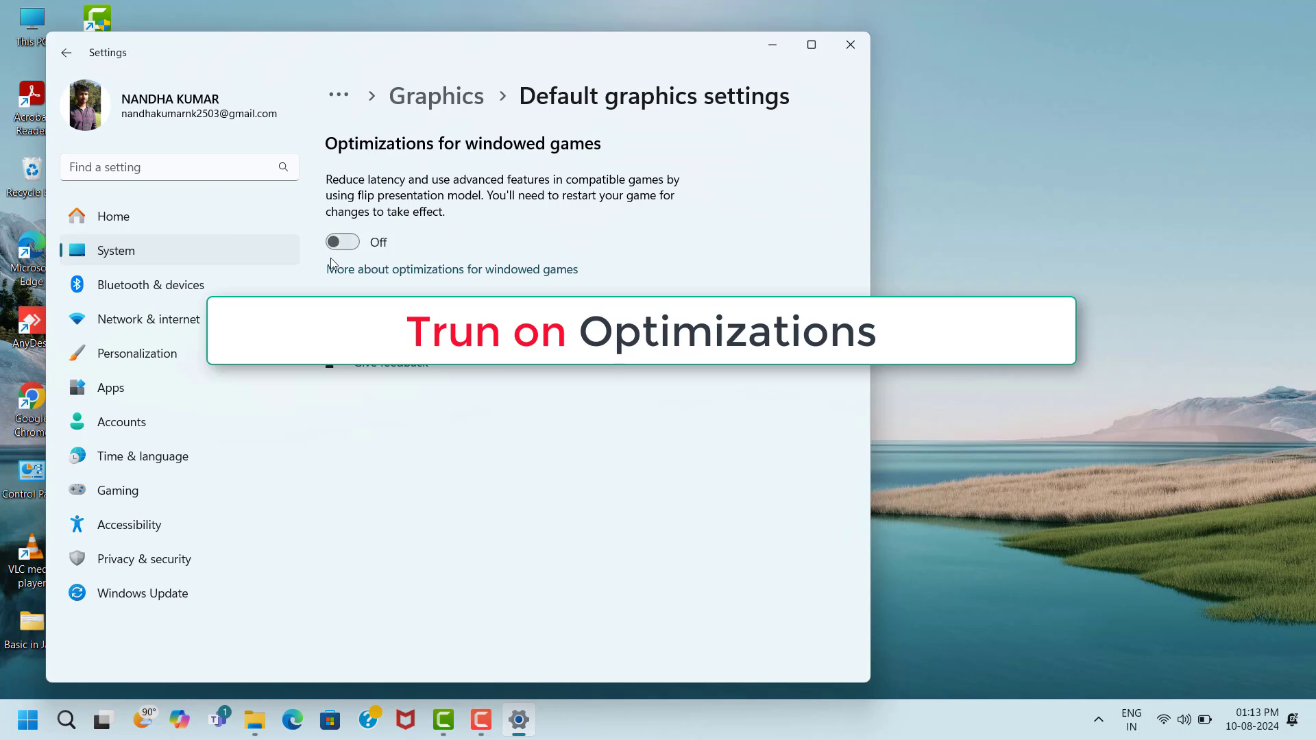
{"action": "left_click", "coordinate": [355, 244]}
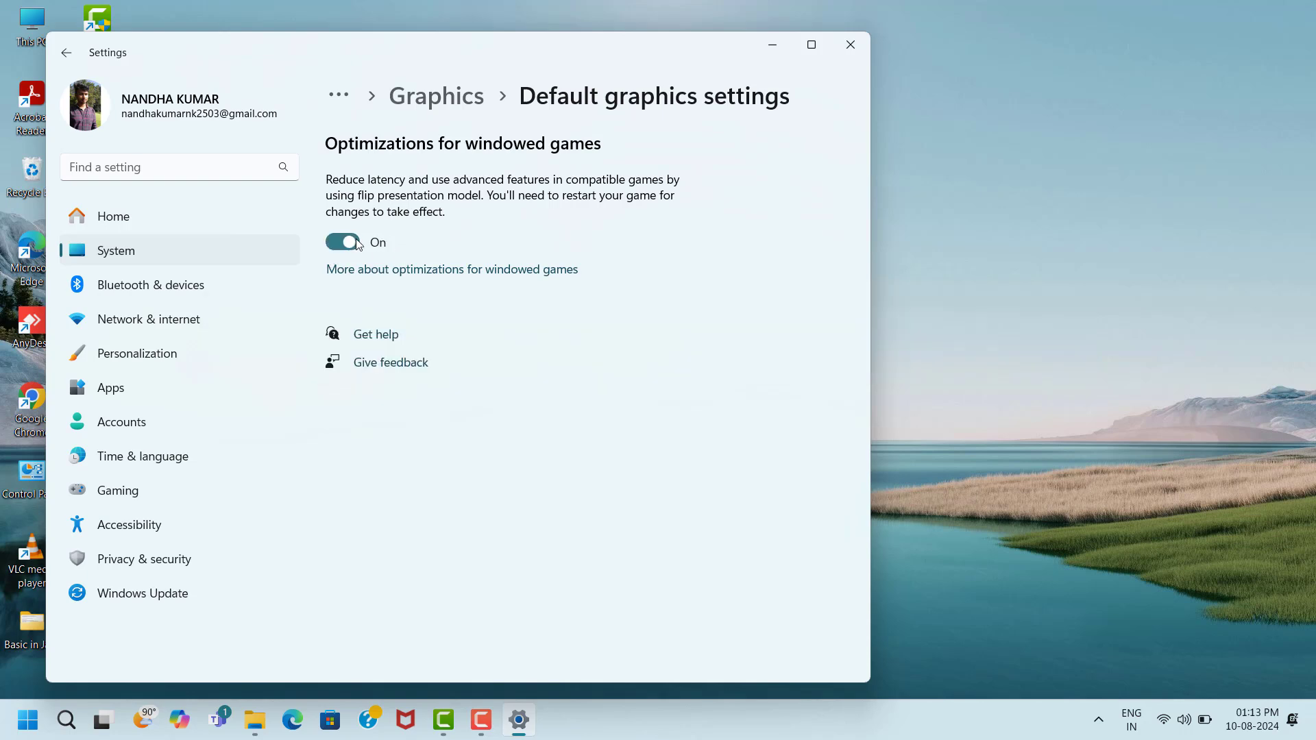
{"action": "left_click", "coordinate": [850, 44]}
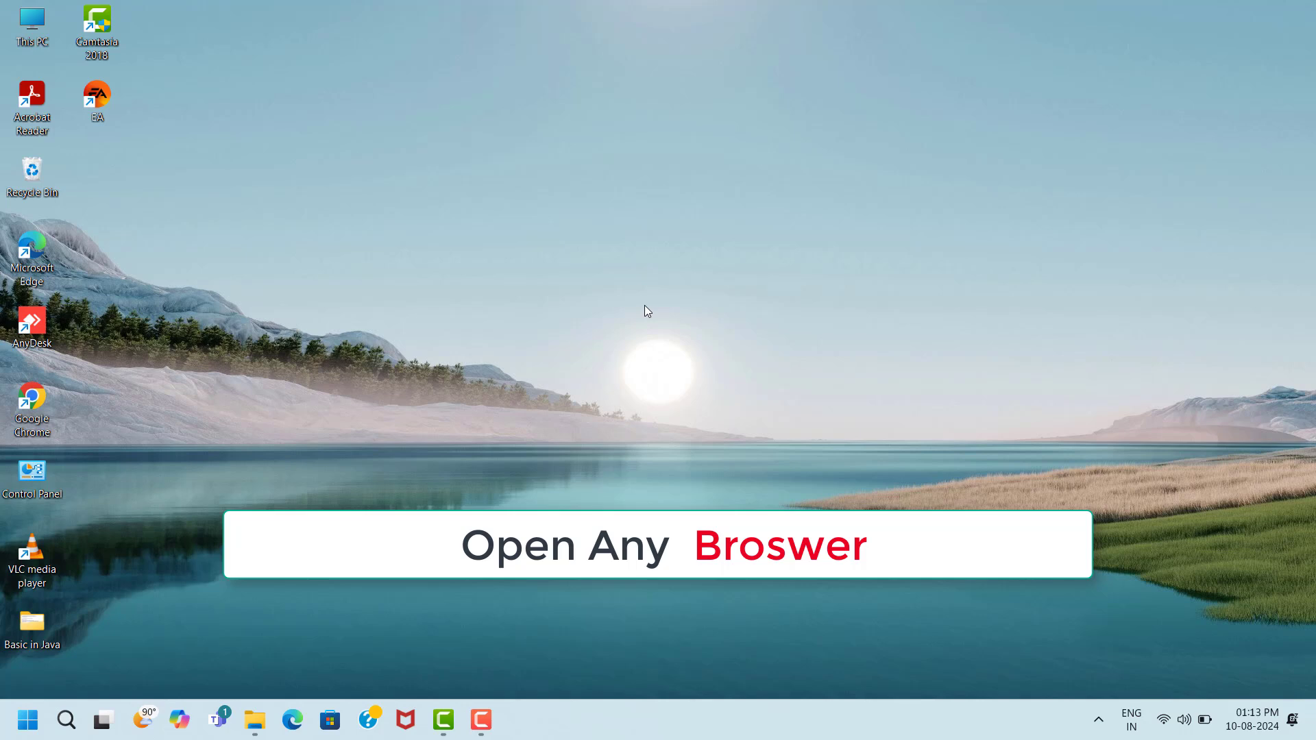
Step: Open Google Chrome and search Google for "directx setup"
{"action": "double_click", "coordinate": [35, 402]}
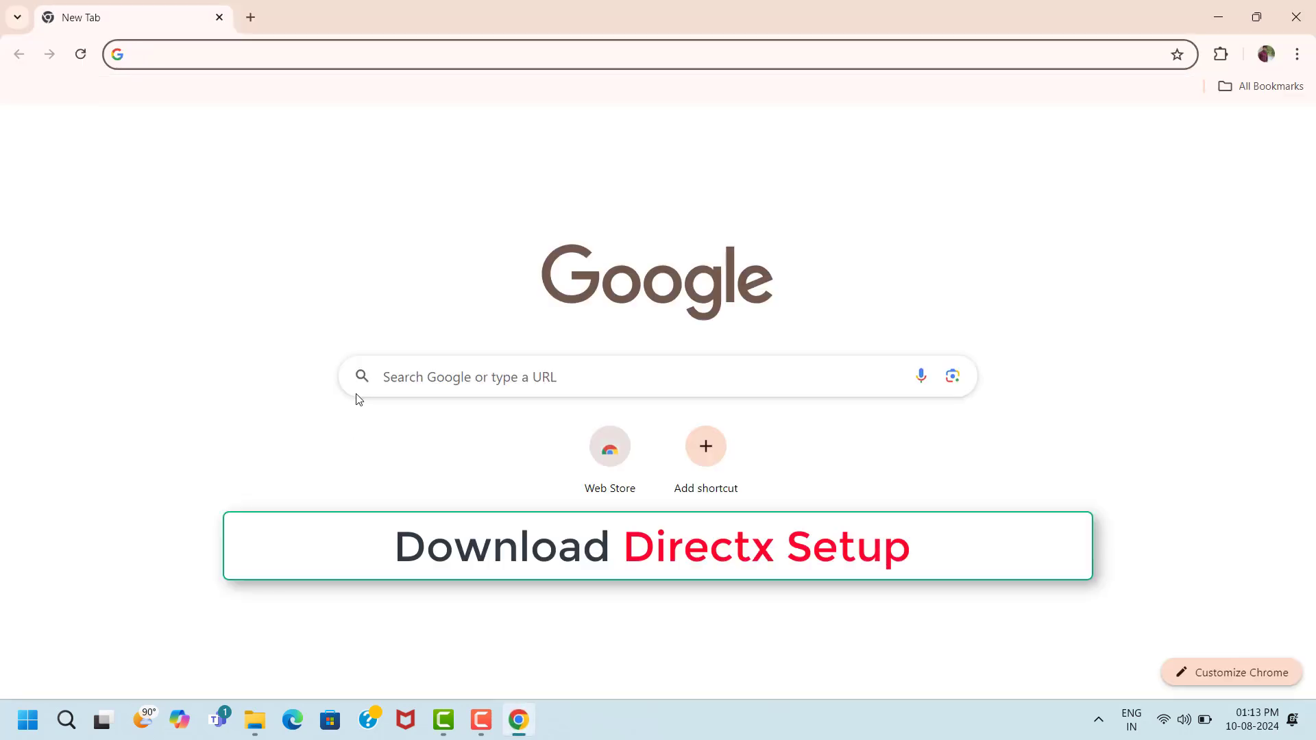
{"action": "left_click", "coordinate": [395, 382]}
{"action": "type", "text": "di"}
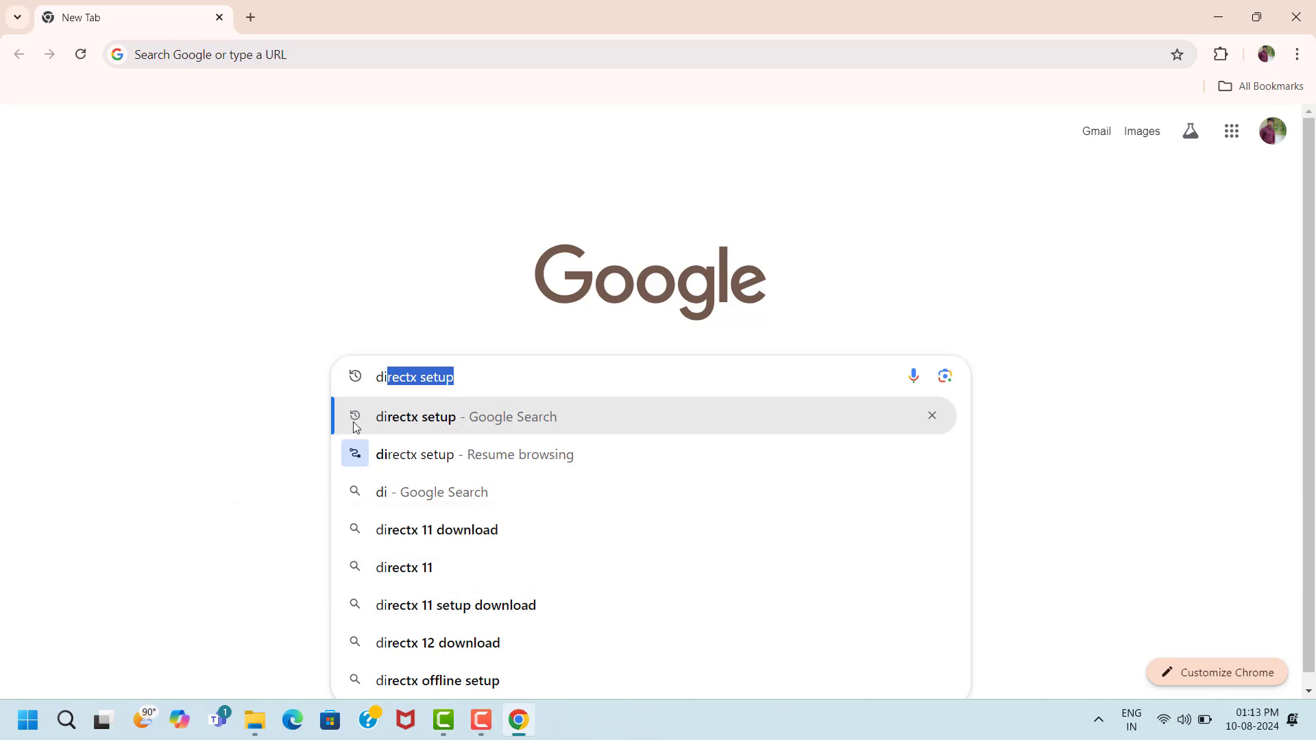
{"action": "left_click", "coordinate": [429, 425]}
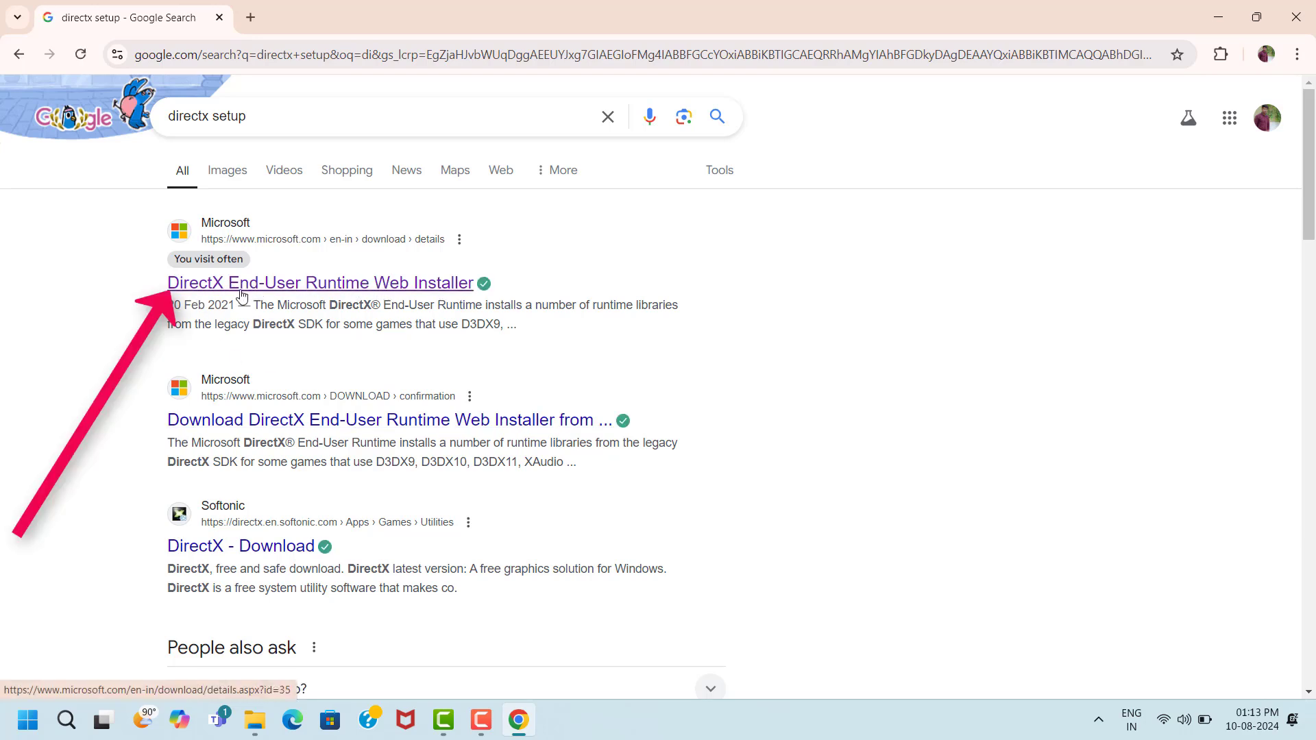
Step: Open Microsoft's DirectX End-User Runtime Web Installer page and download dxwebsetup.exe in English
{"action": "left_click", "coordinate": [360, 289]}
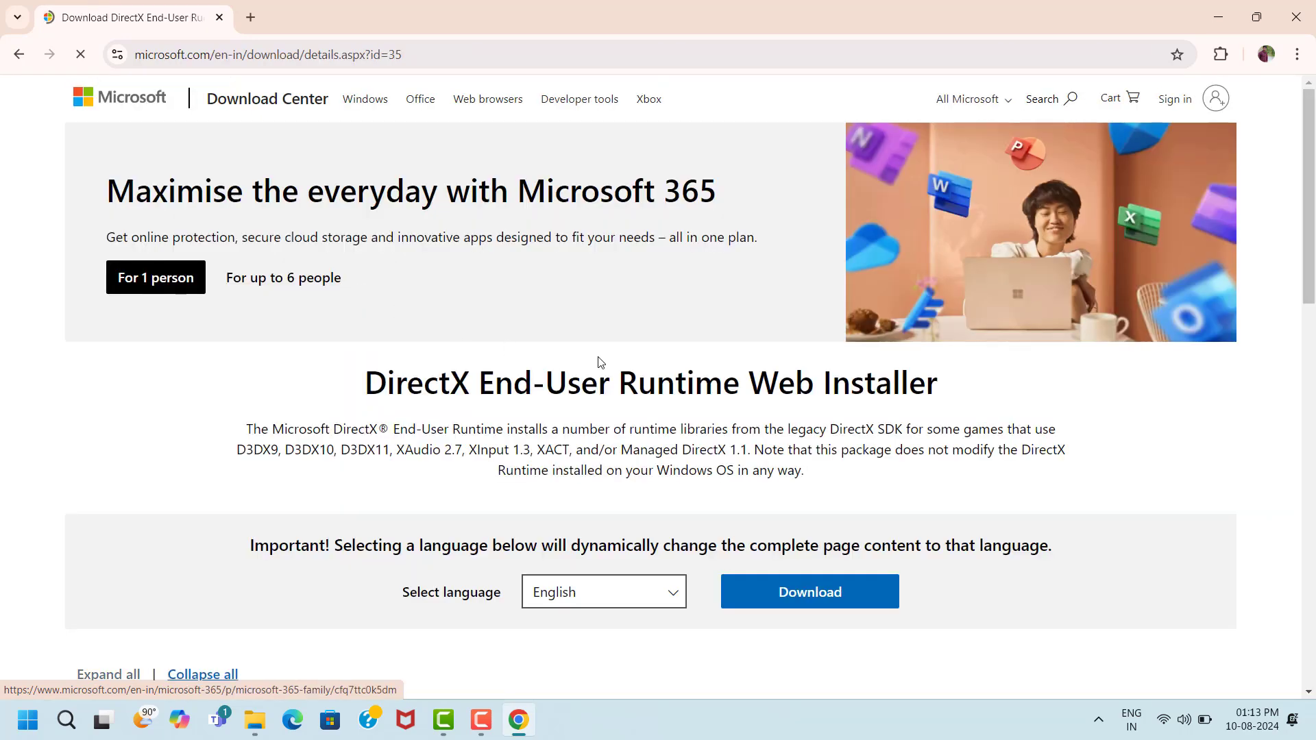
{"action": "scroll", "coordinate": [596, 361], "scroll_direction": "down", "scroll_amount": 5}
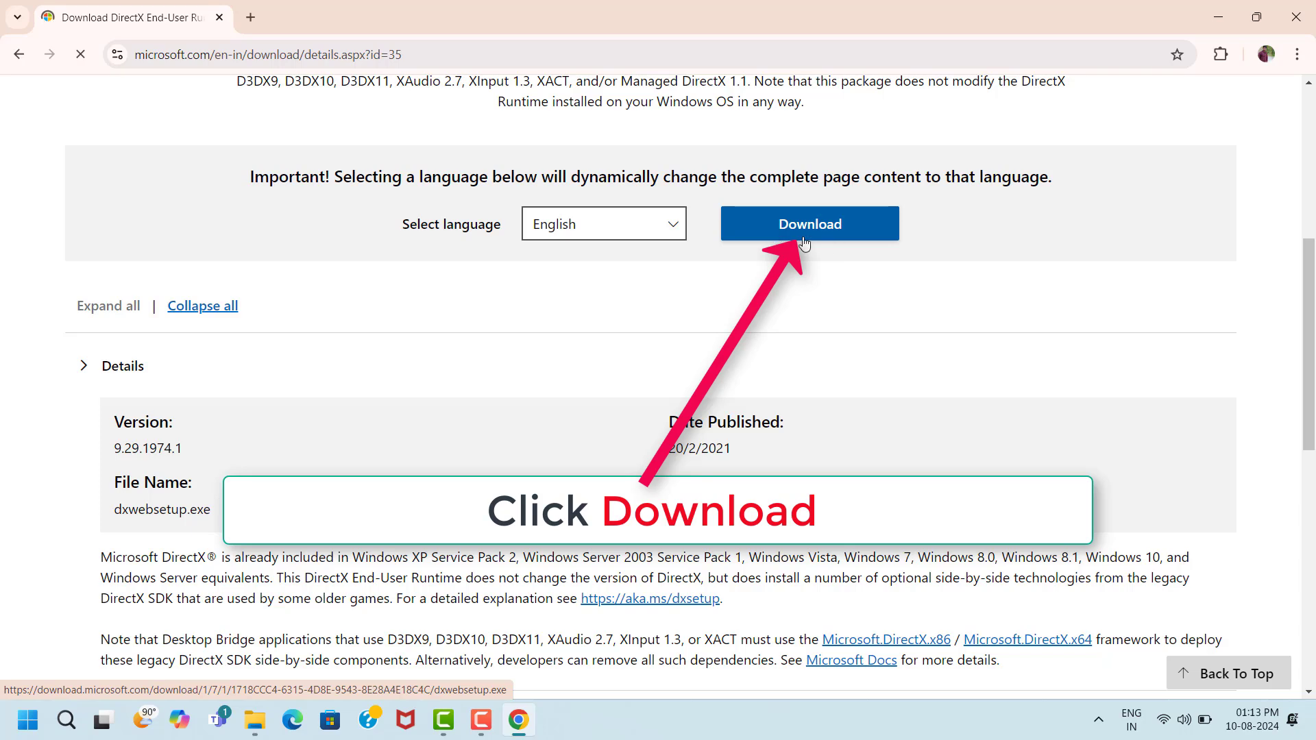
{"action": "left_click", "coordinate": [844, 225]}
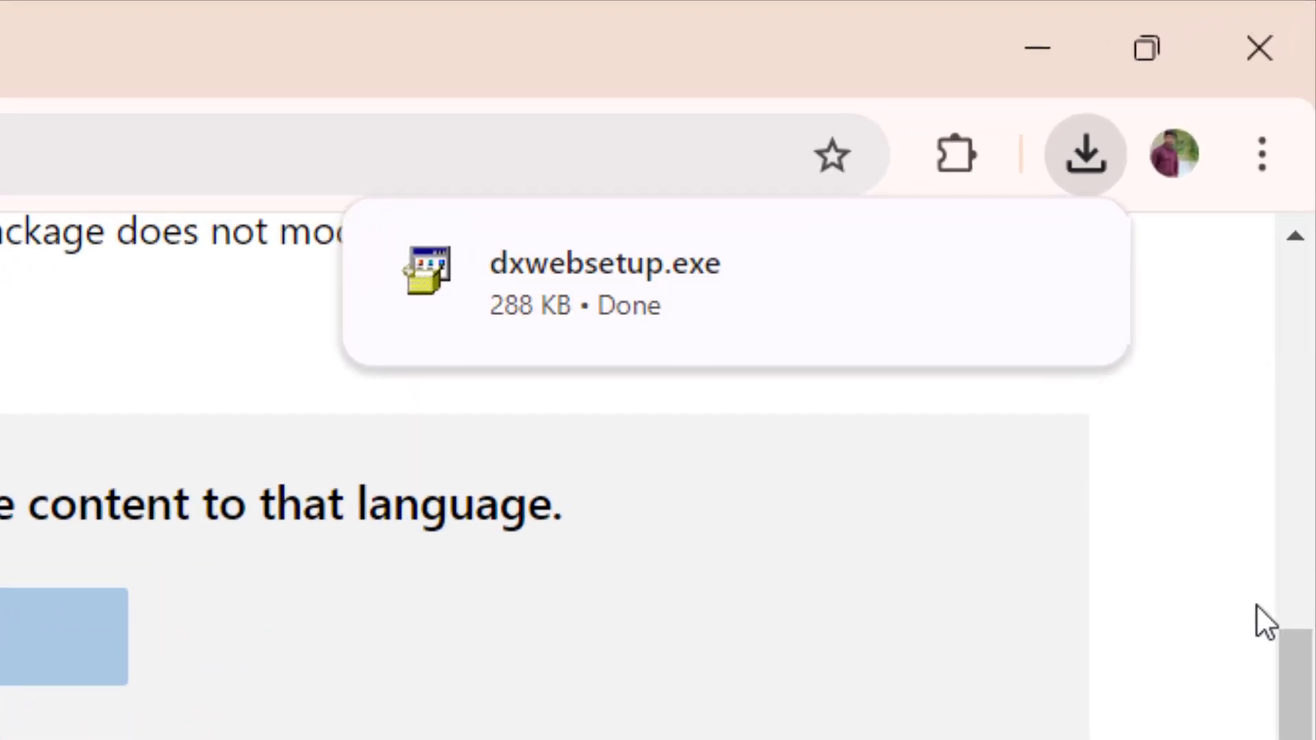
Step: Run the downloaded dxwebsetup.exe, accept the DirectX license agreement and proceed through the setup wizard
{"action": "left_click", "coordinate": [1046, 267]}
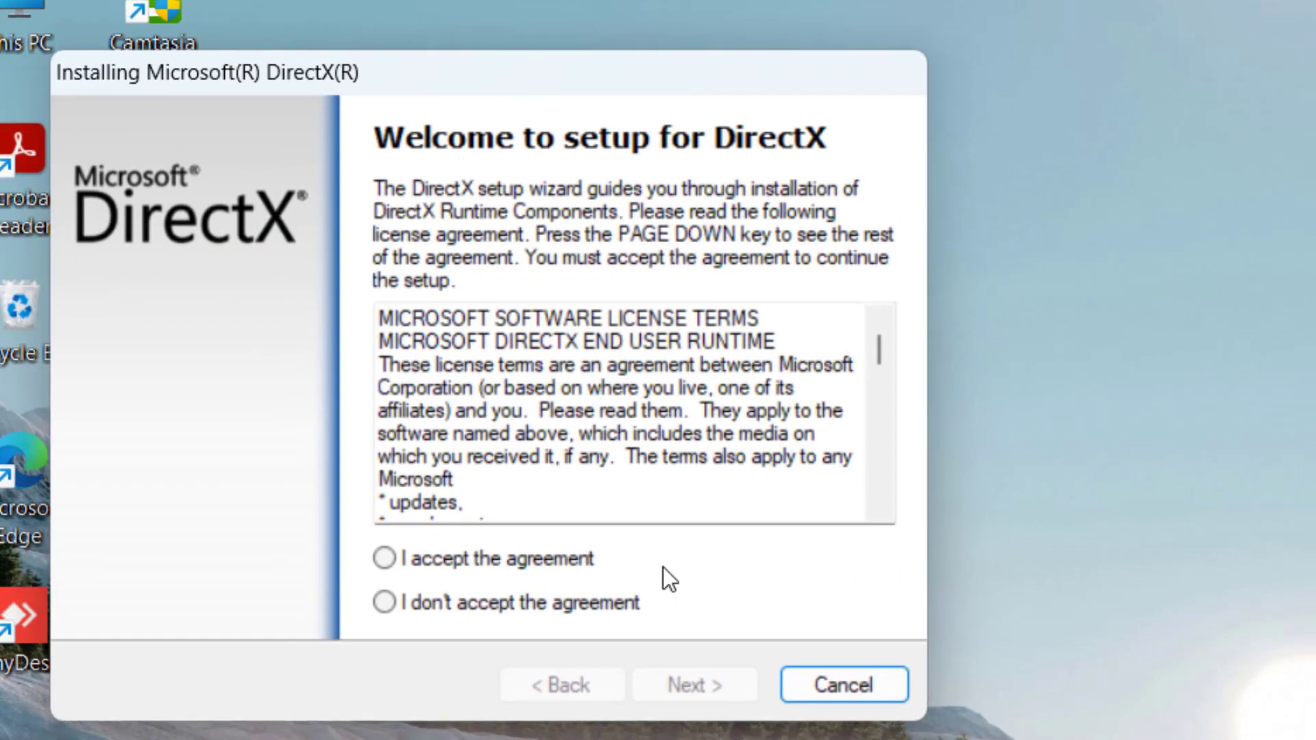
{"action": "left_click", "coordinate": [392, 557]}
{"action": "left_click", "coordinate": [702, 679]}
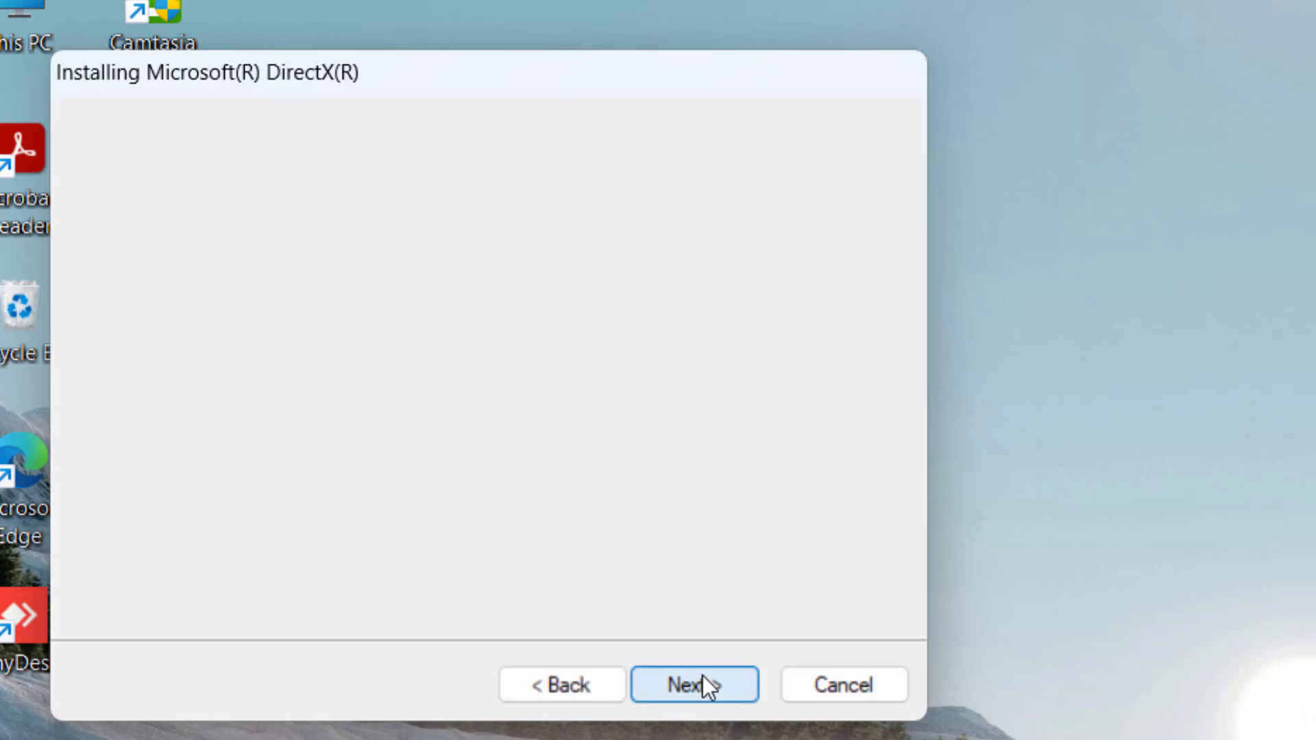
{"action": "left_click", "coordinate": [702, 676]}
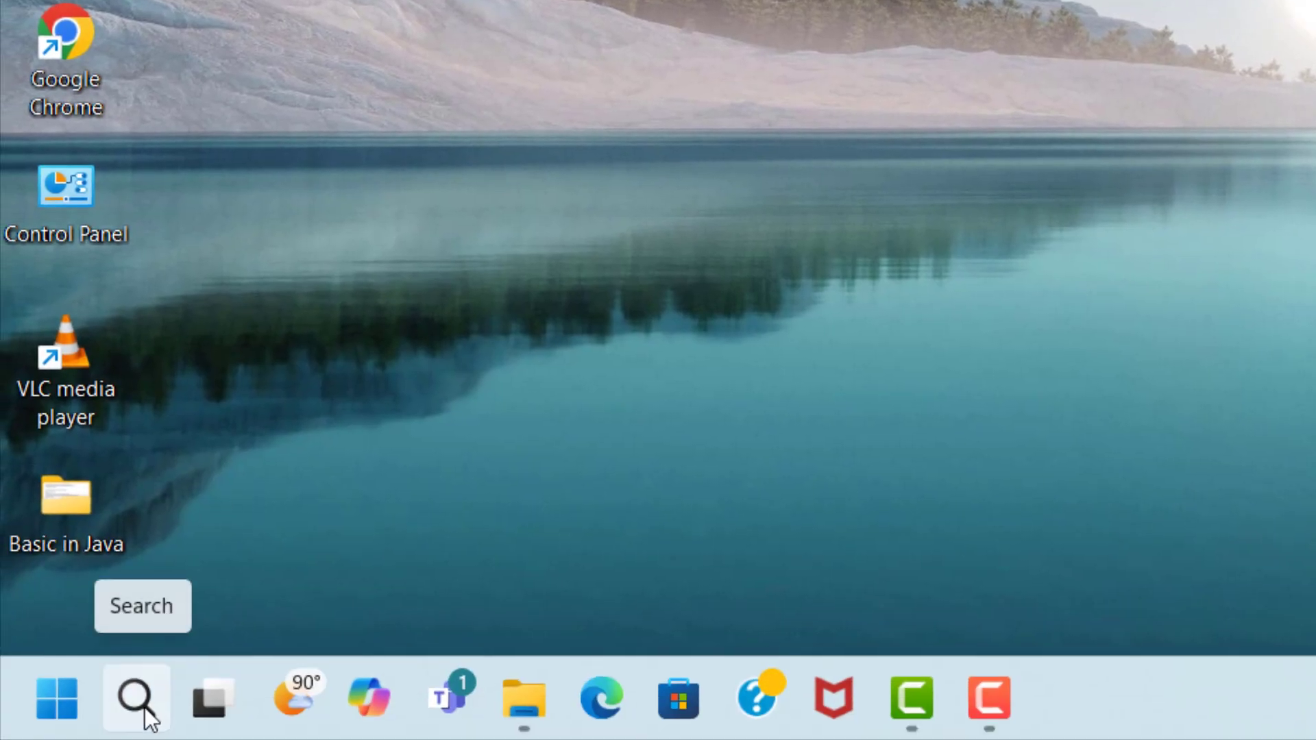
Step: Open Device Manager and expand Display adapters to select the Intel(R) Iris(R) Xe Graphics device
{"action": "left_click", "coordinate": [138, 699]}
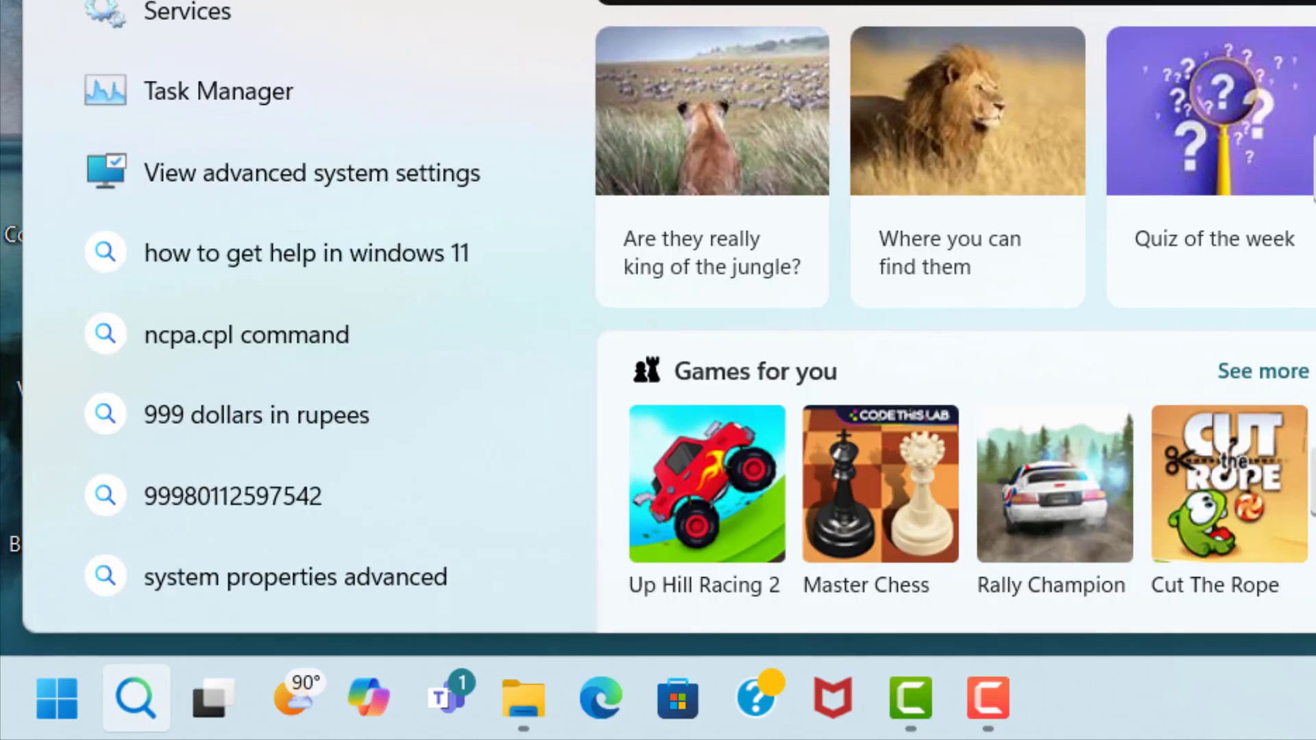
{"action": "type", "text": "dev"}
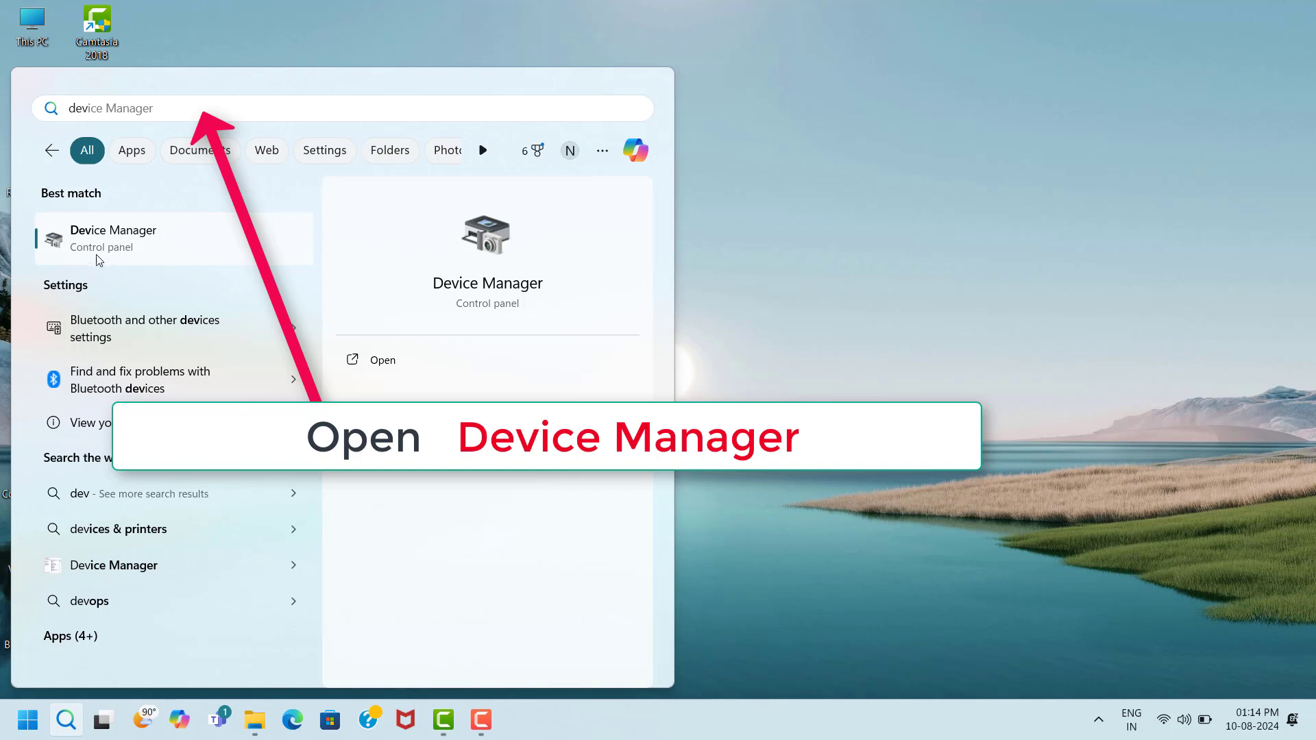
{"action": "left_click", "coordinate": [227, 248]}
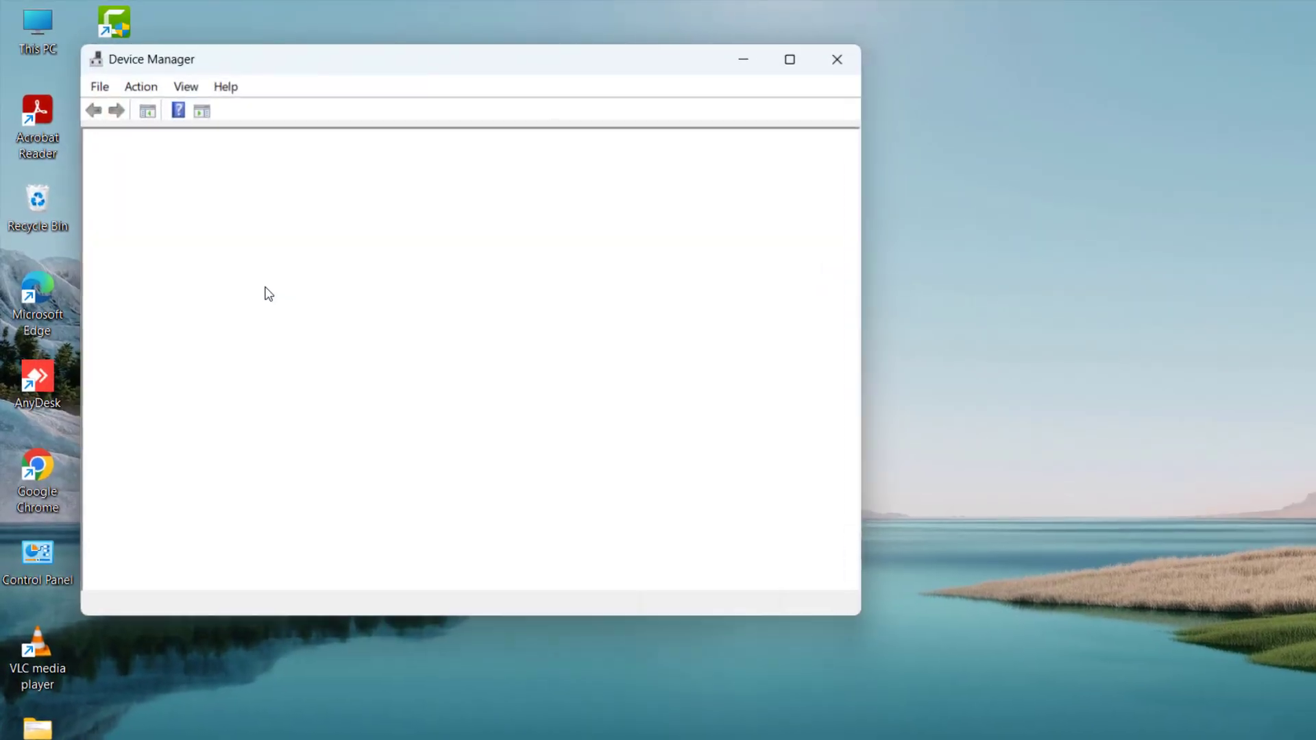
{"action": "left_click", "coordinate": [214, 312]}
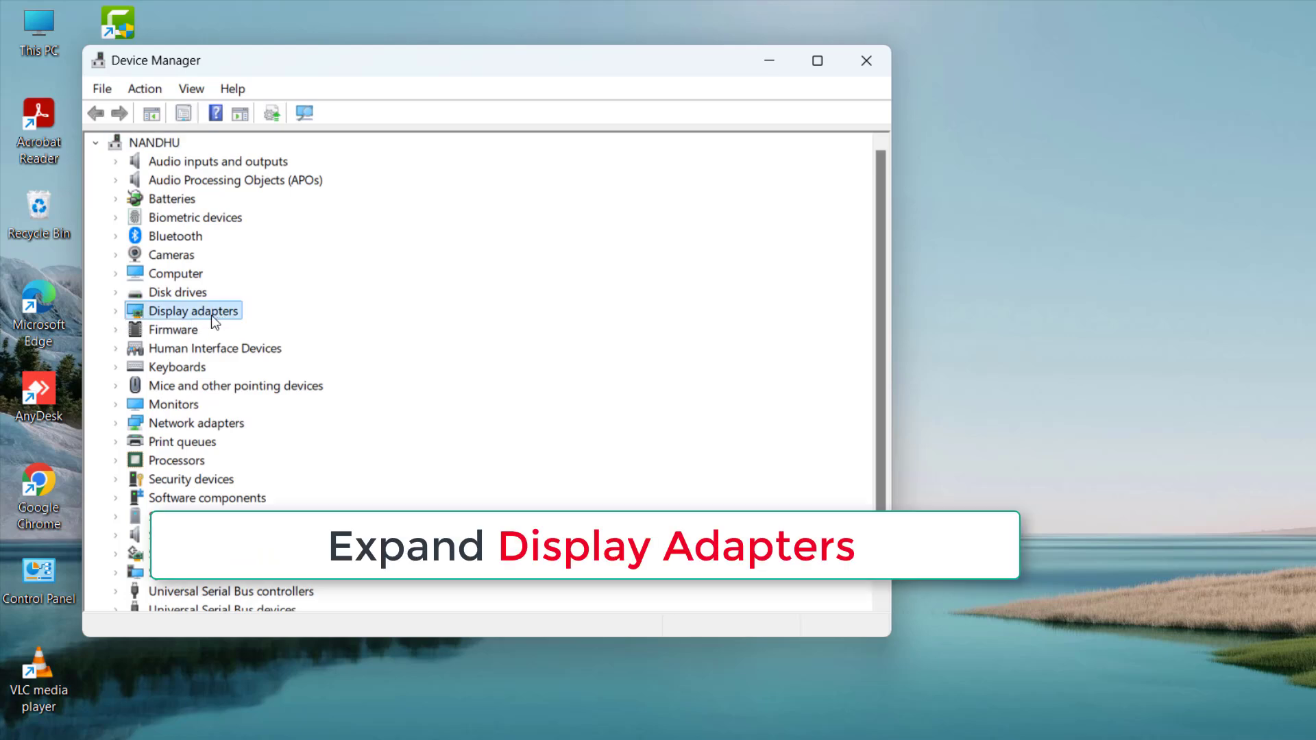
{"action": "left_click", "coordinate": [115, 311]}
{"action": "left_click", "coordinate": [176, 331]}
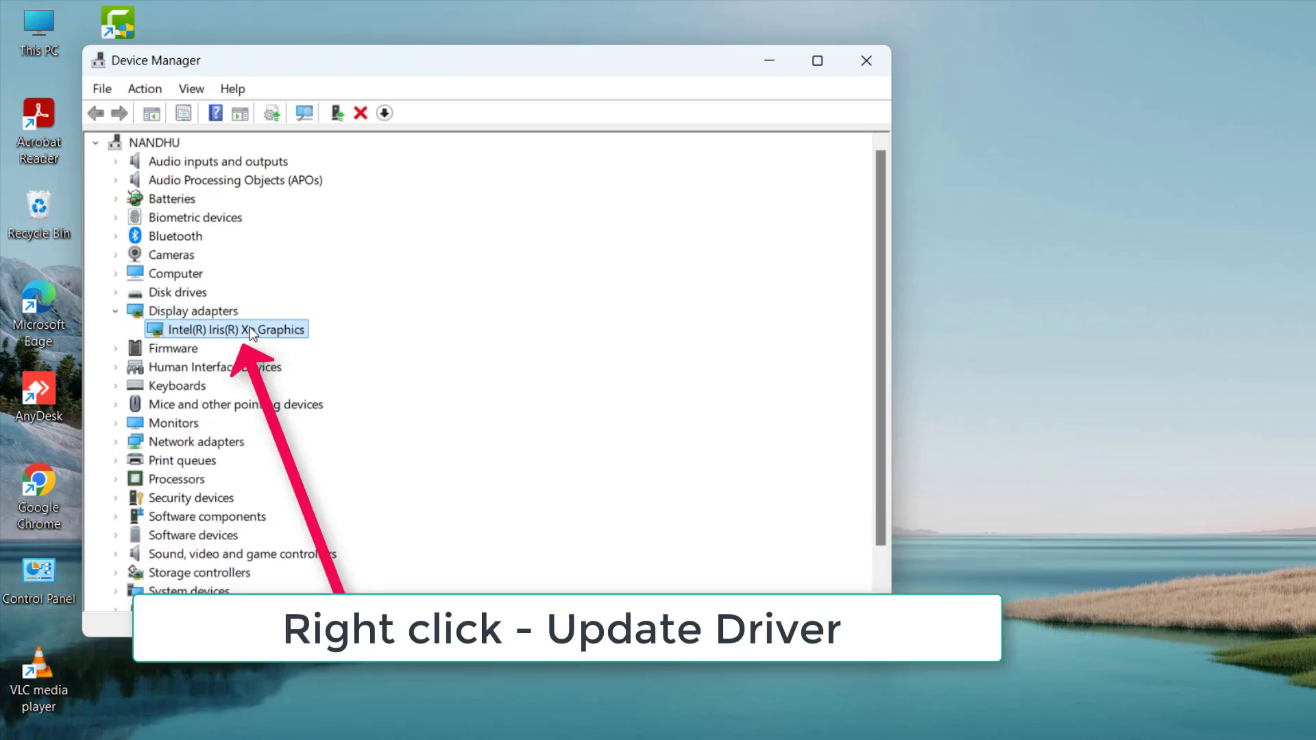
Step: Update the Intel(R) Iris(R) Xe Graphics driver manually, installing the Intel(R) Iris(R) Xe Graphics model from the computer's list of available drivers
{"action": "right_click", "coordinate": [276, 336]}
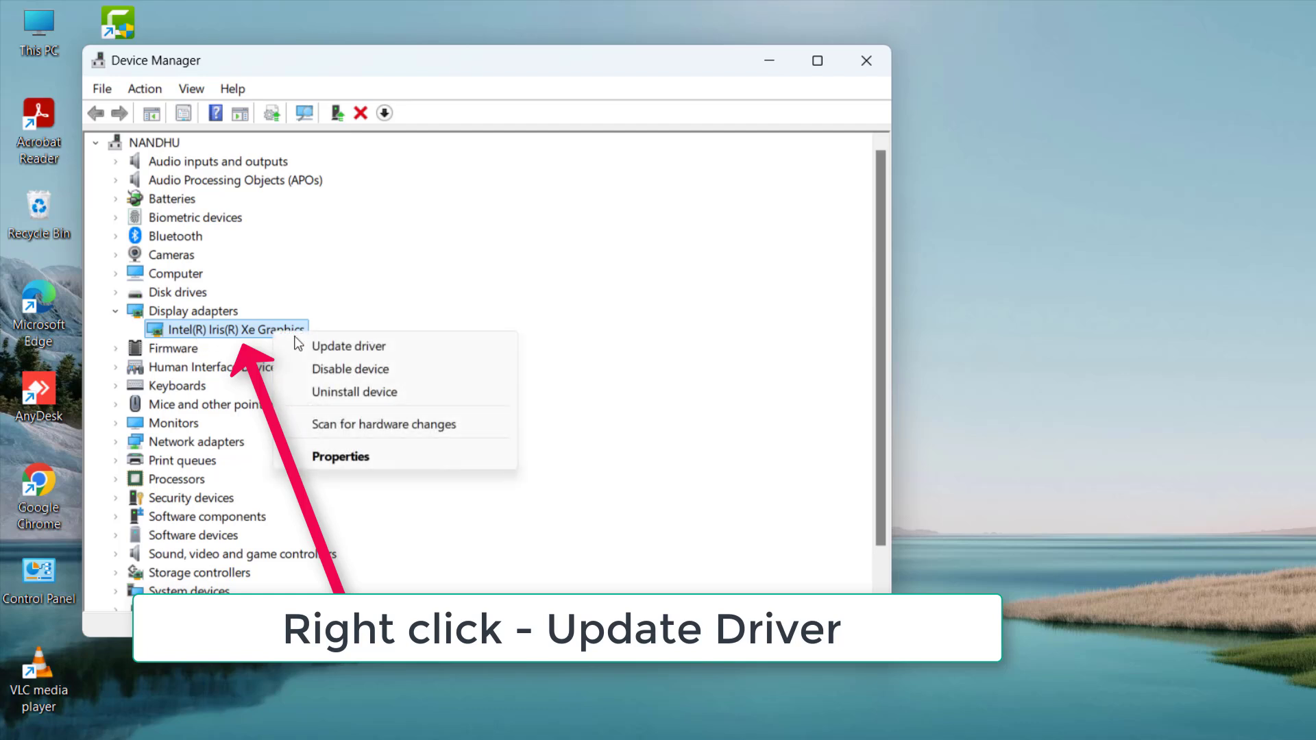
{"action": "left_click", "coordinate": [371, 353]}
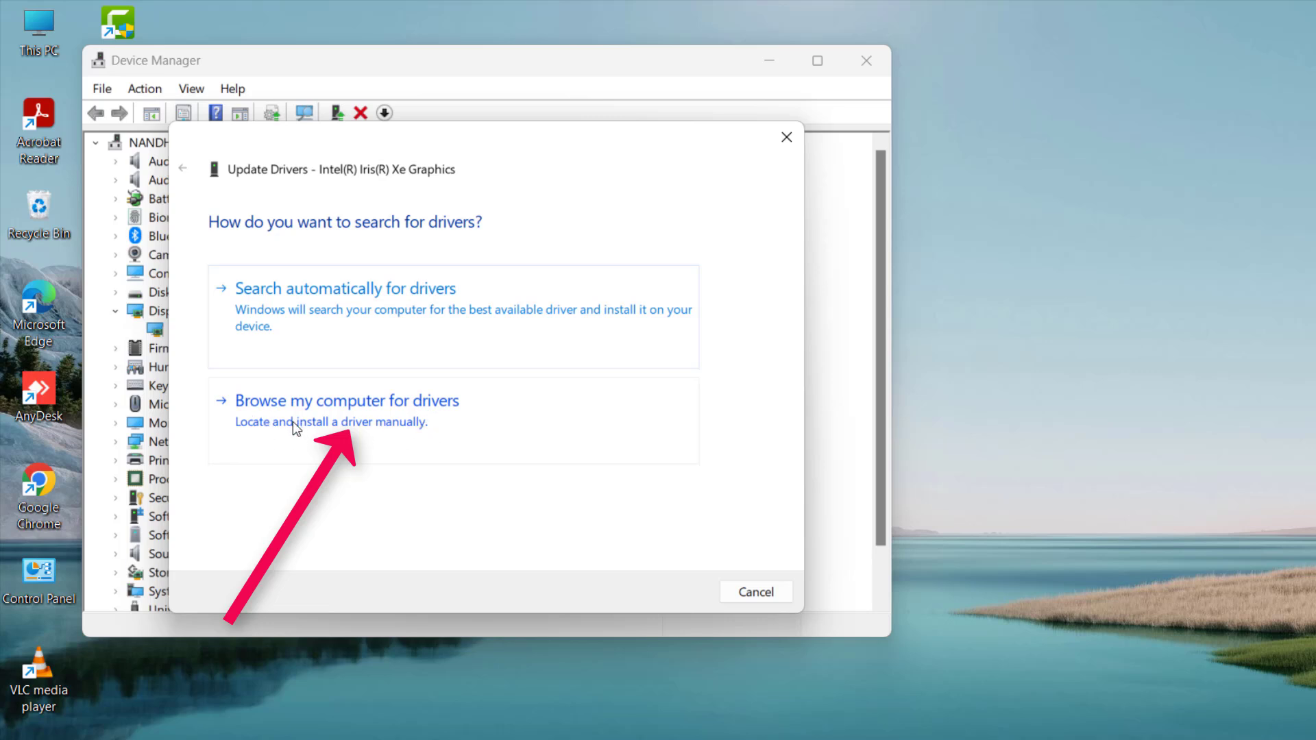
{"action": "left_click", "coordinate": [398, 428]}
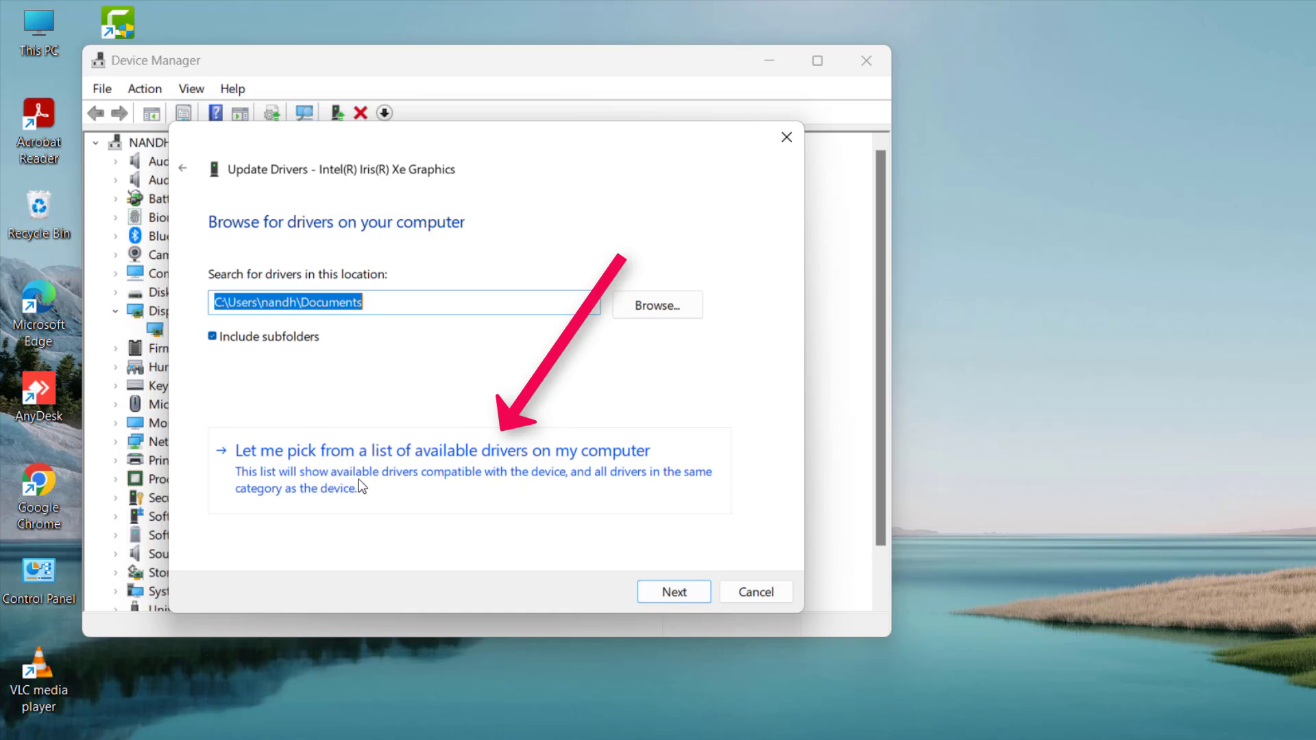
{"action": "left_click", "coordinate": [478, 471]}
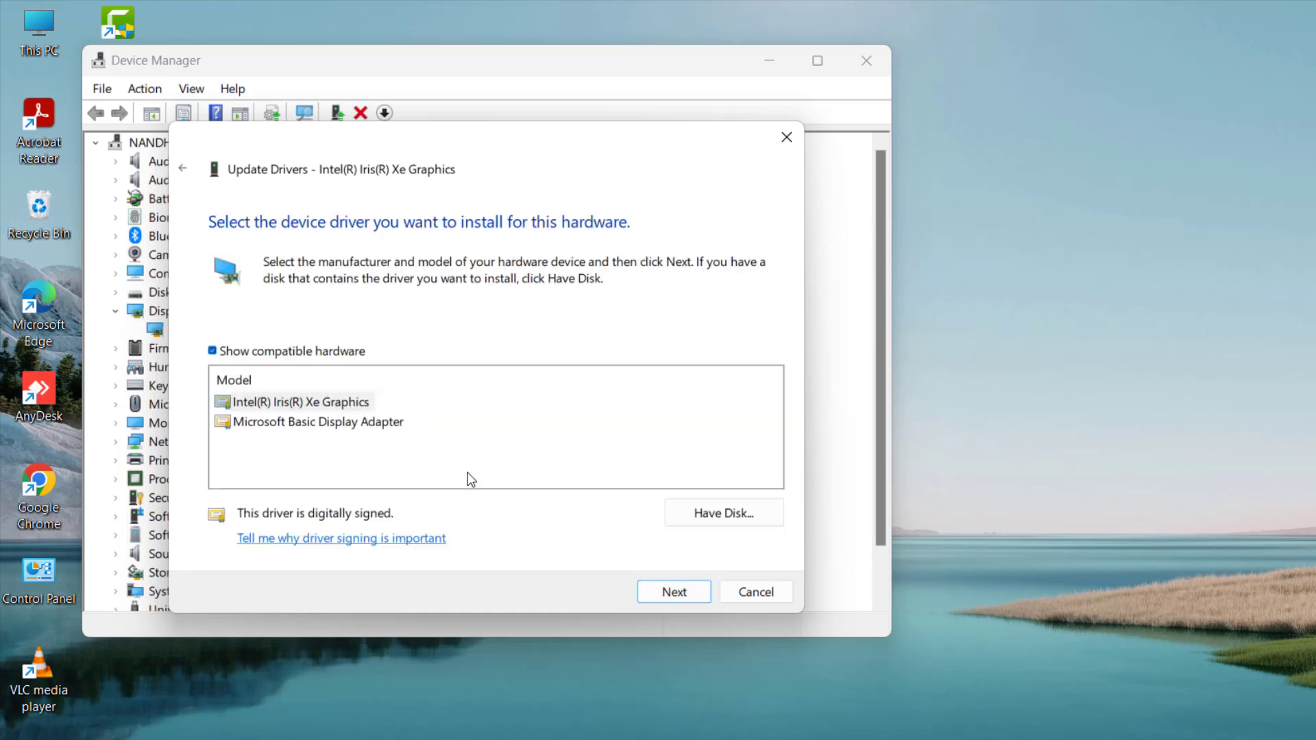
{"action": "left_click", "coordinate": [266, 405]}
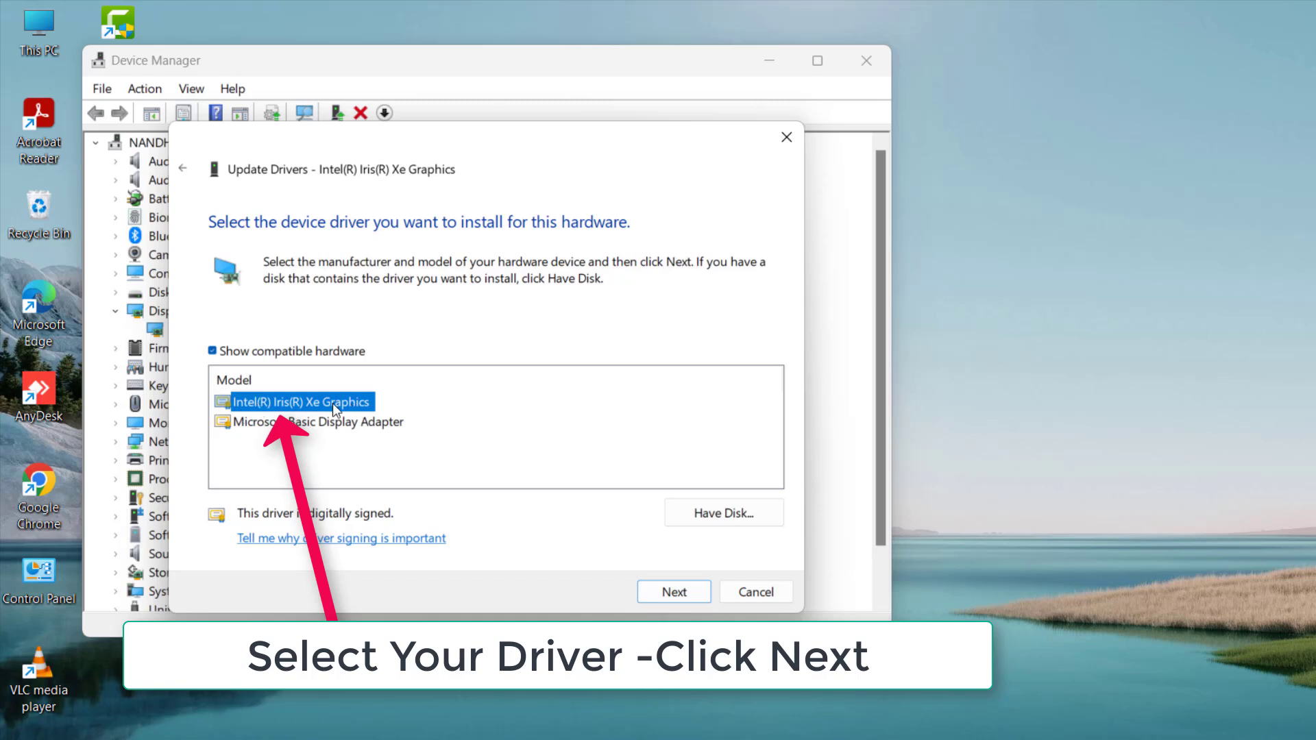
{"action": "left_click", "coordinate": [657, 601]}
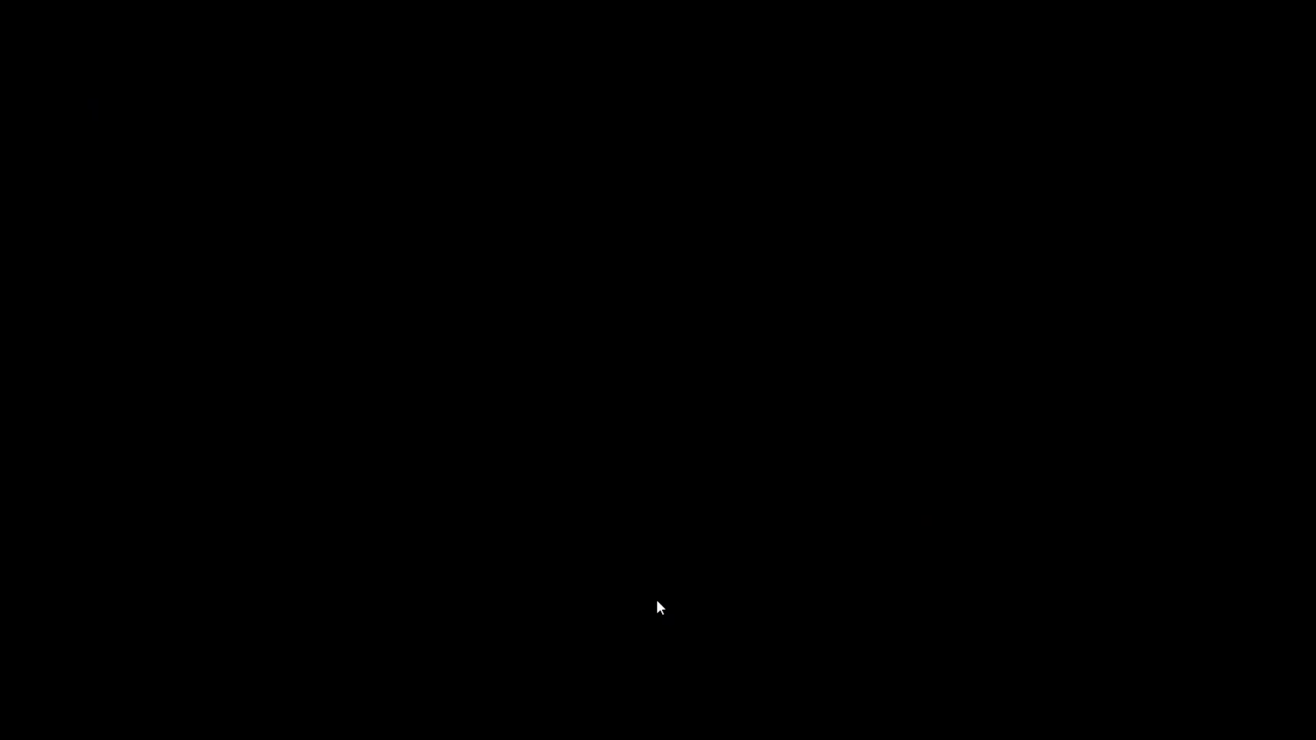